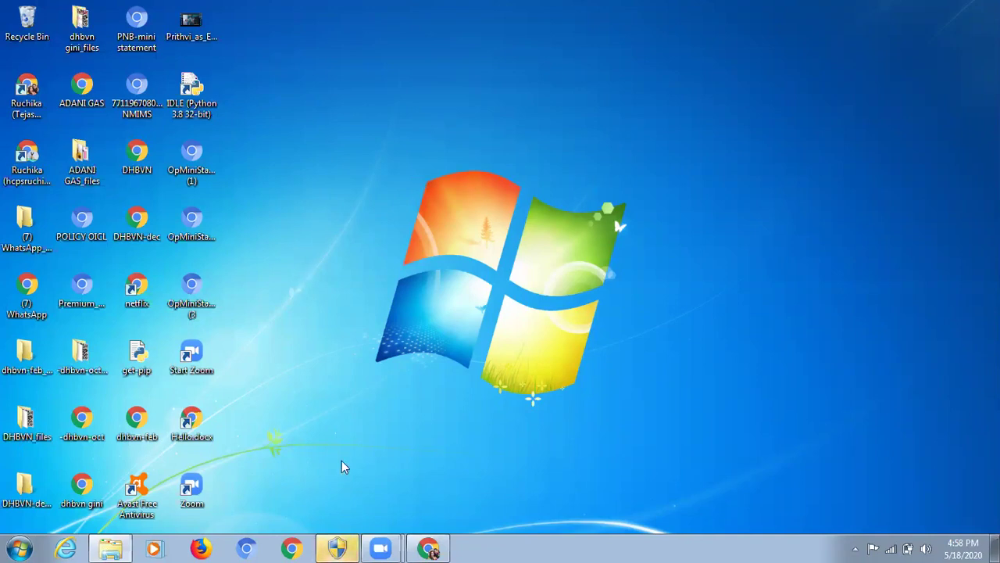
Step: Examine the Chemistry, Physics and Maths question images in the Downloads folder, closing each one after viewing
{"action": "left_click", "coordinate": [121, 545]}
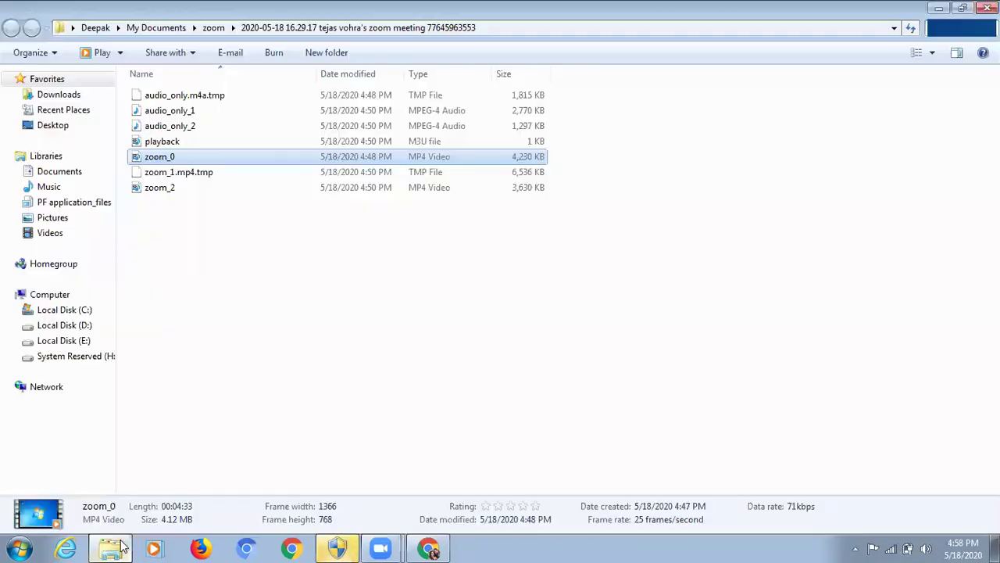
{"action": "left_click", "coordinate": [74, 95]}
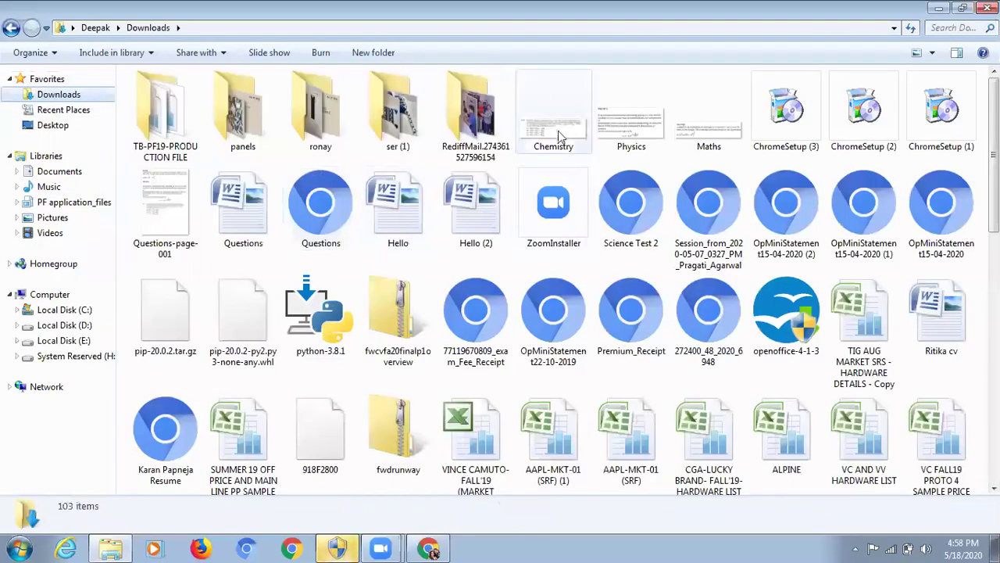
{"action": "left_click", "coordinate": [561, 134]}
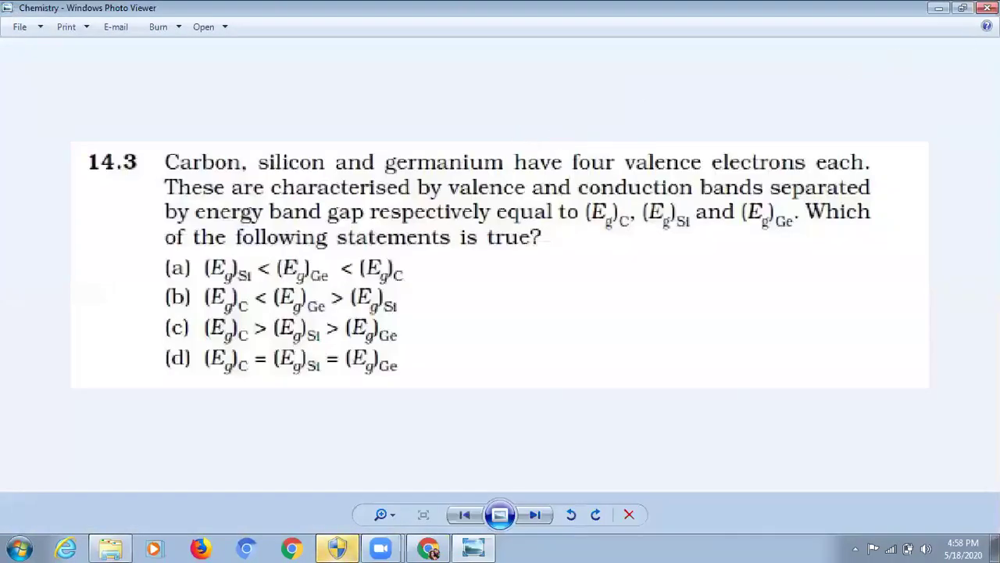
{"action": "key", "text": "alt+F4"}
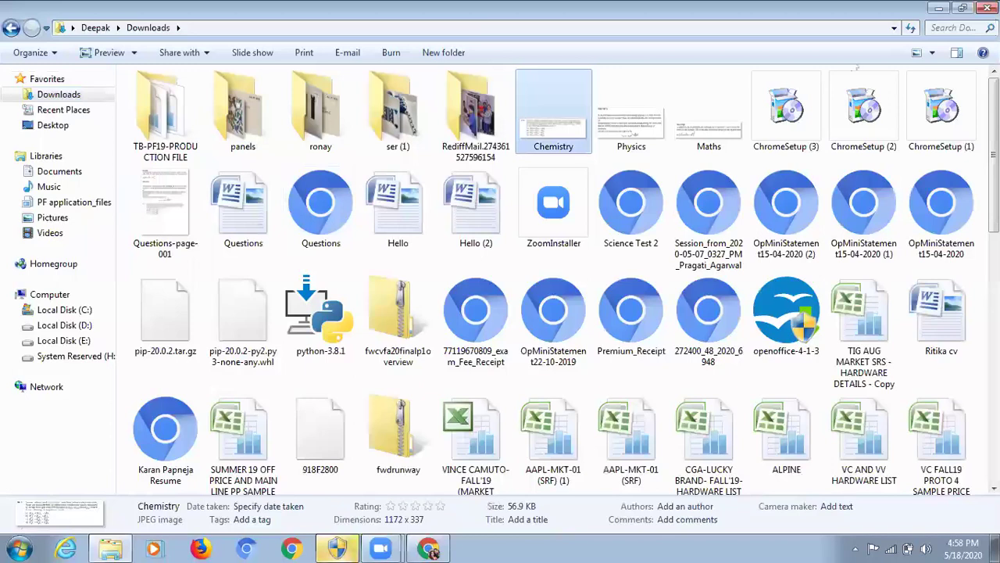
{"action": "left_click", "coordinate": [642, 134]}
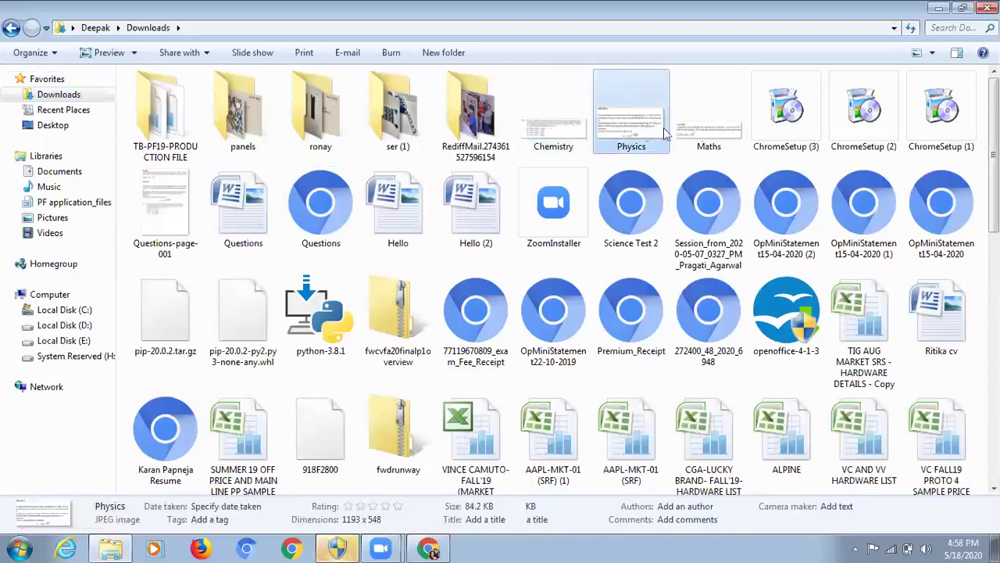
{"action": "double_click", "coordinate": [653, 131]}
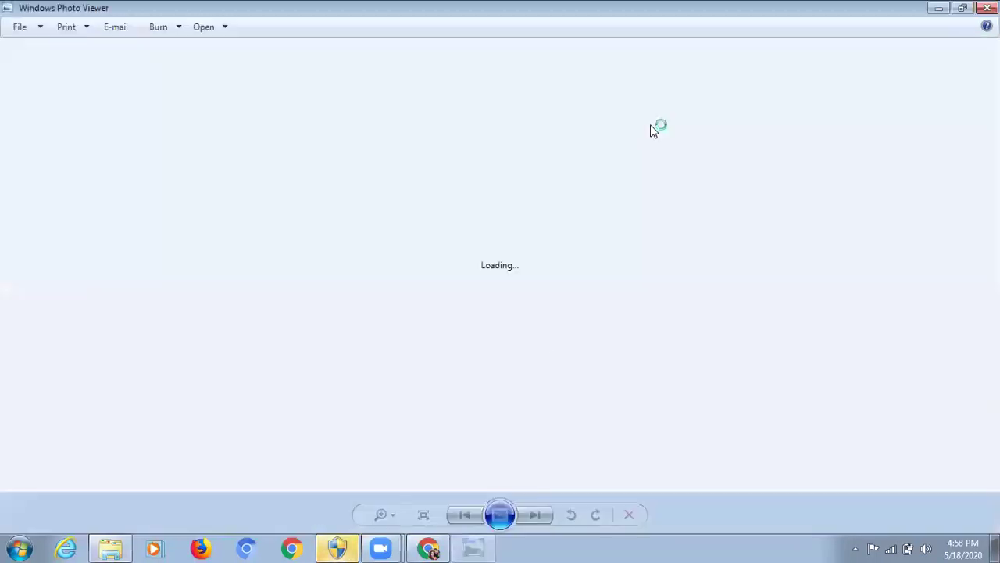
{"action": "left_click", "coordinate": [988, 8]}
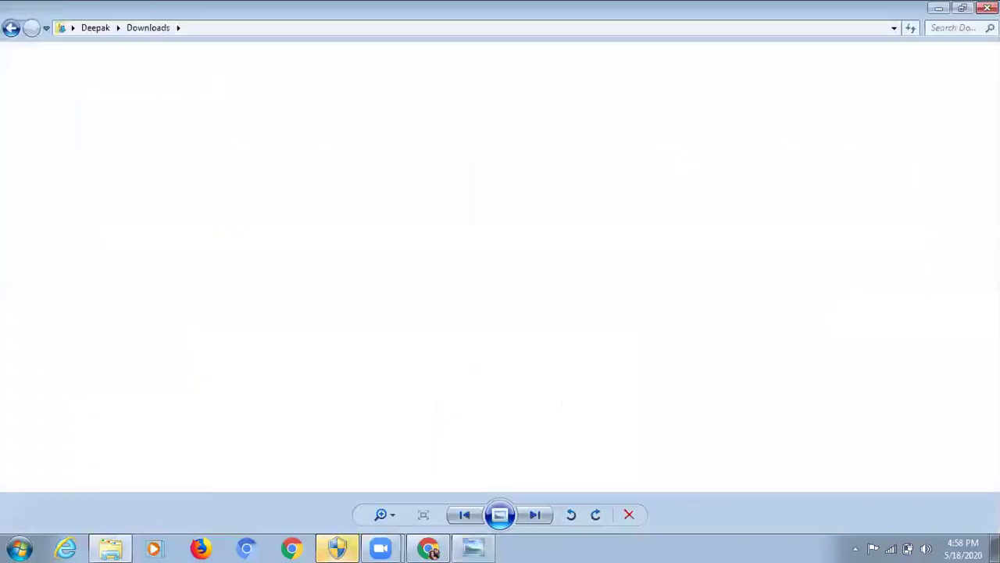
{"action": "double_click", "coordinate": [723, 134]}
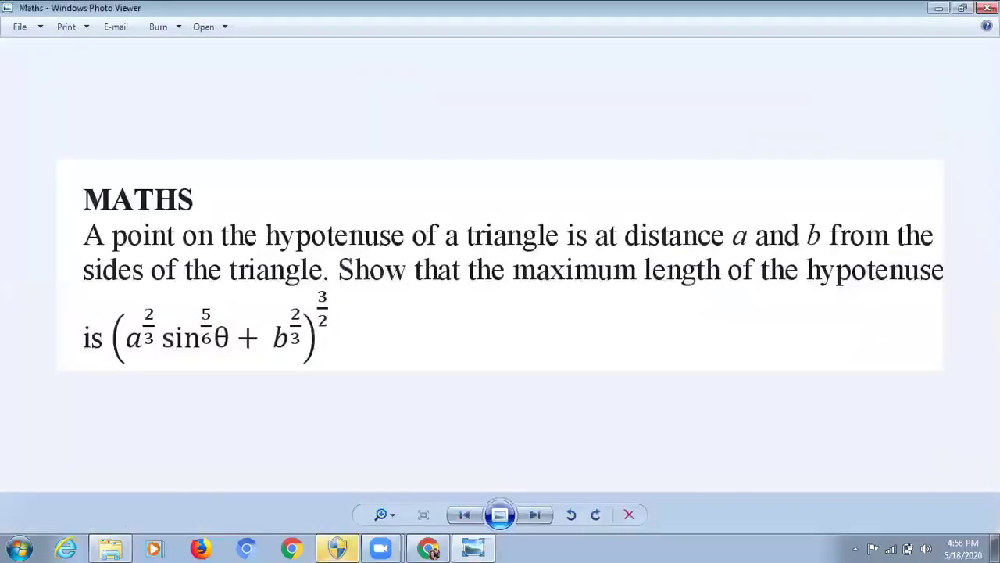
{"action": "key", "text": "alt+F4"}
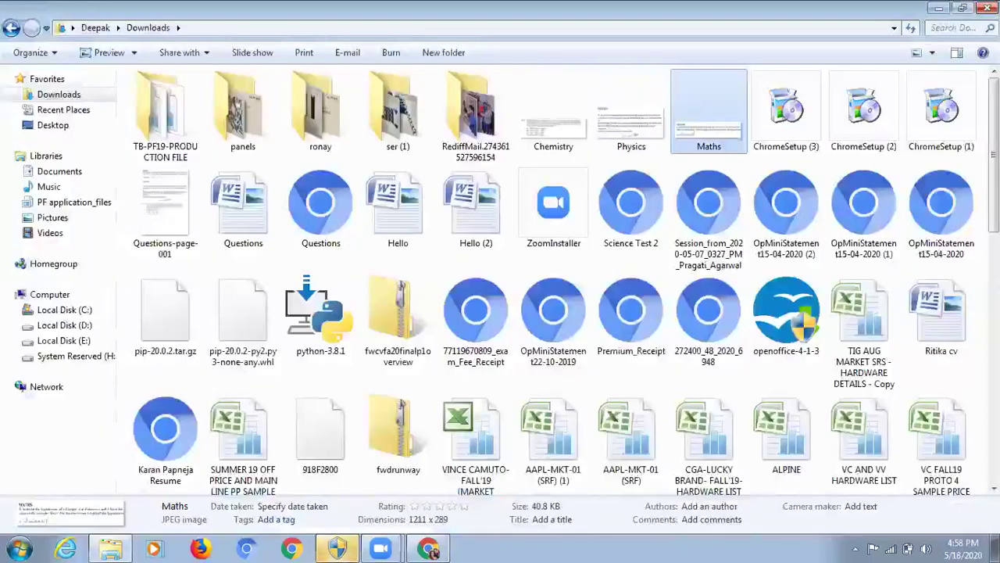
{"action": "key", "text": "super+d"}
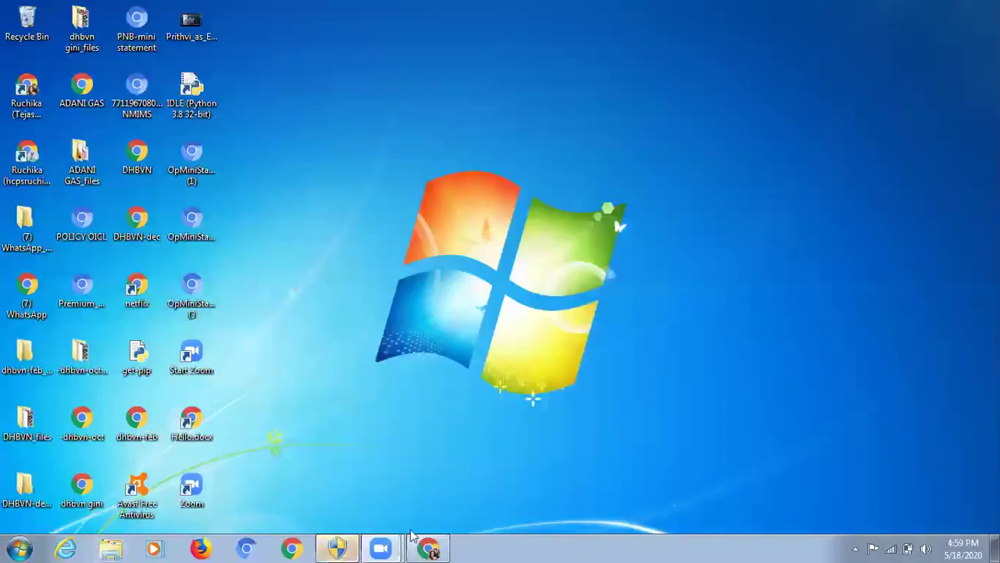
Step: Switch to Chrome and create a blank Google Form from My Drive
{"action": "mouse_move", "coordinate": [433, 547]}
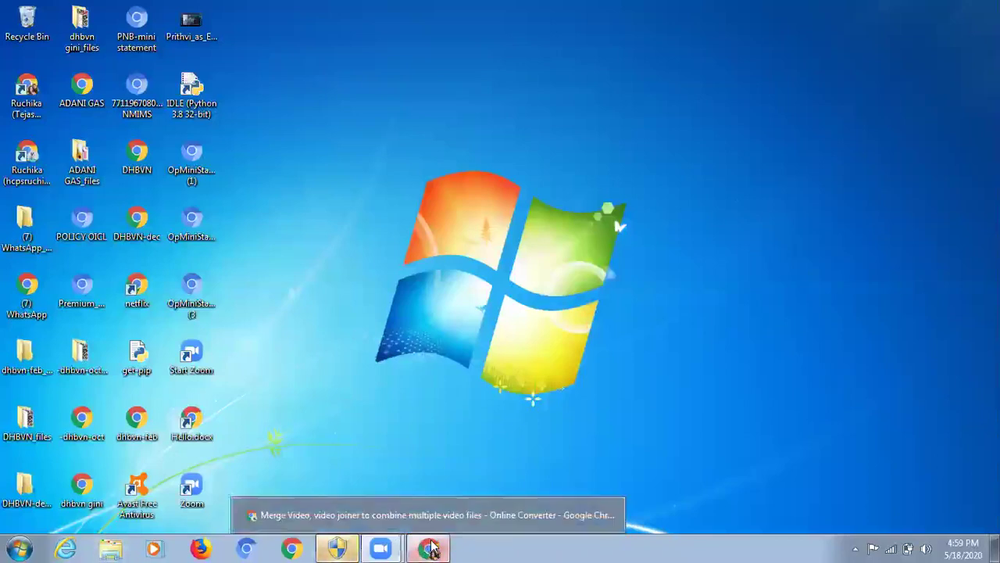
{"action": "left_click", "coordinate": [429, 515]}
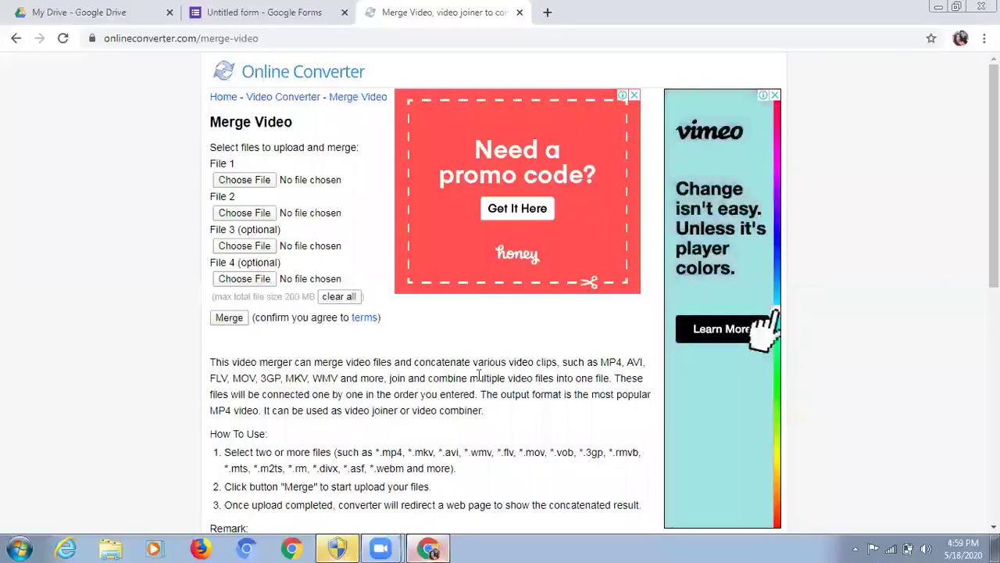
{"action": "key", "text": "ctrl+shift+Tab"}
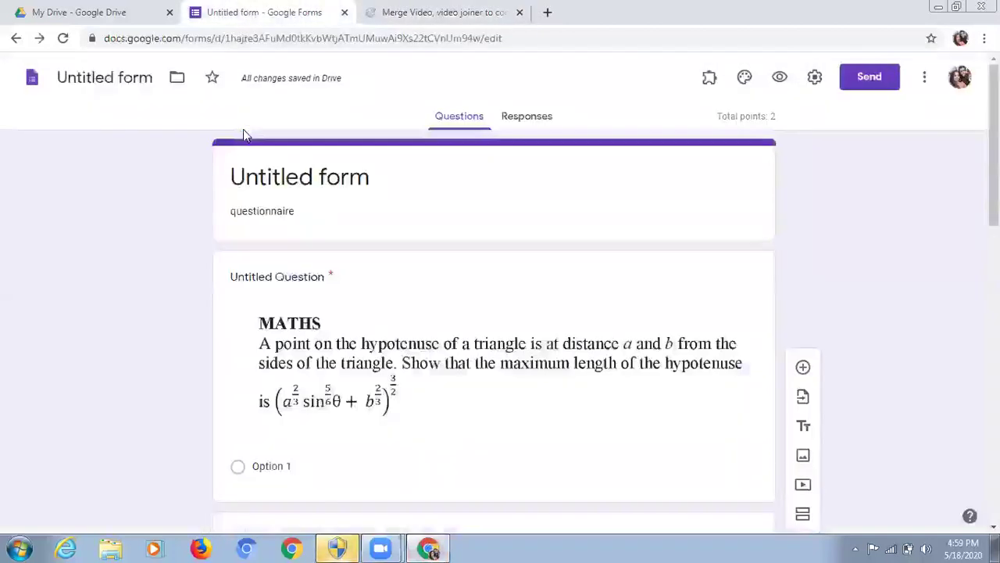
{"action": "left_click", "coordinate": [130, 23]}
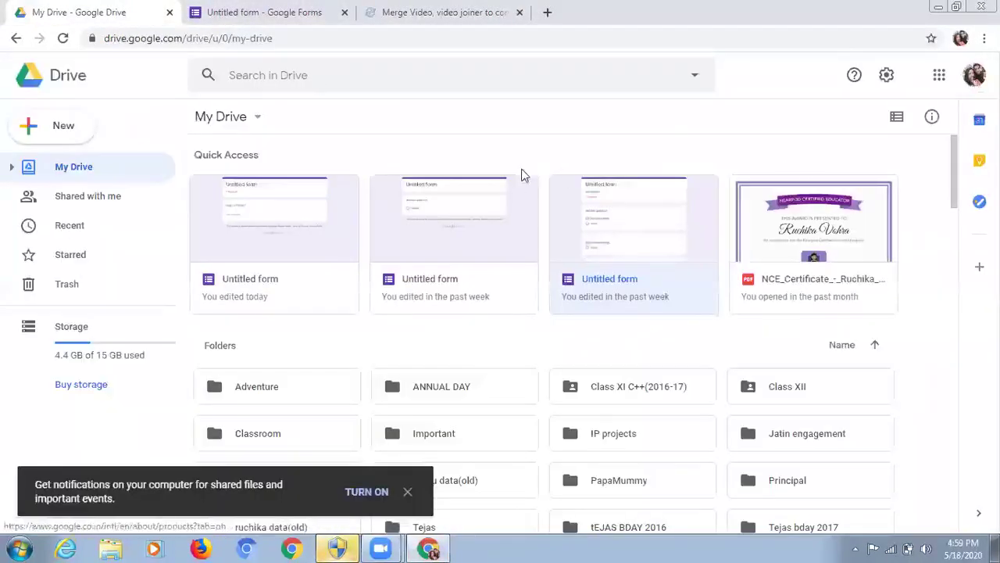
{"action": "left_click", "coordinate": [67, 130]}
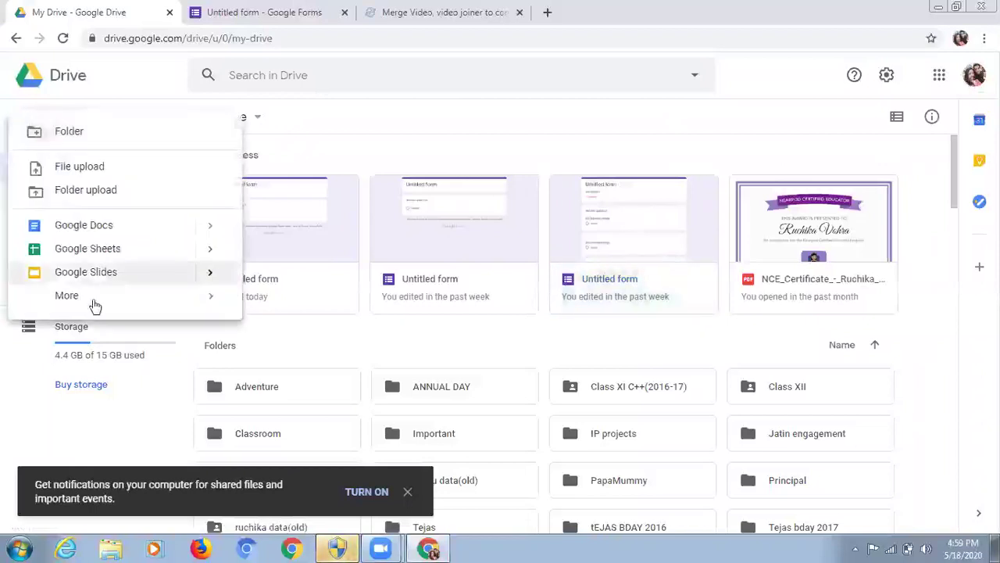
{"action": "mouse_move", "coordinate": [177, 303]}
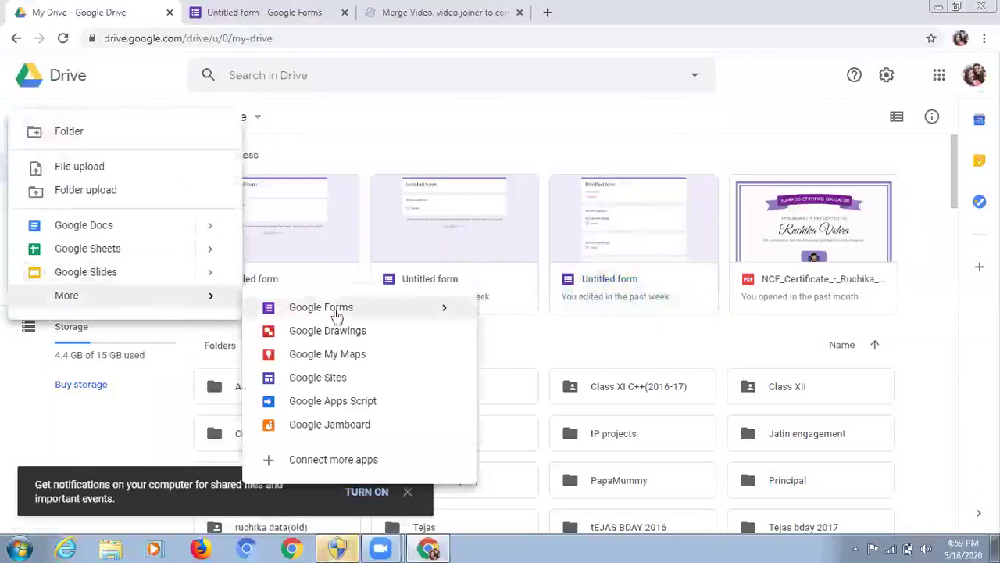
{"action": "mouse_move", "coordinate": [468, 311]}
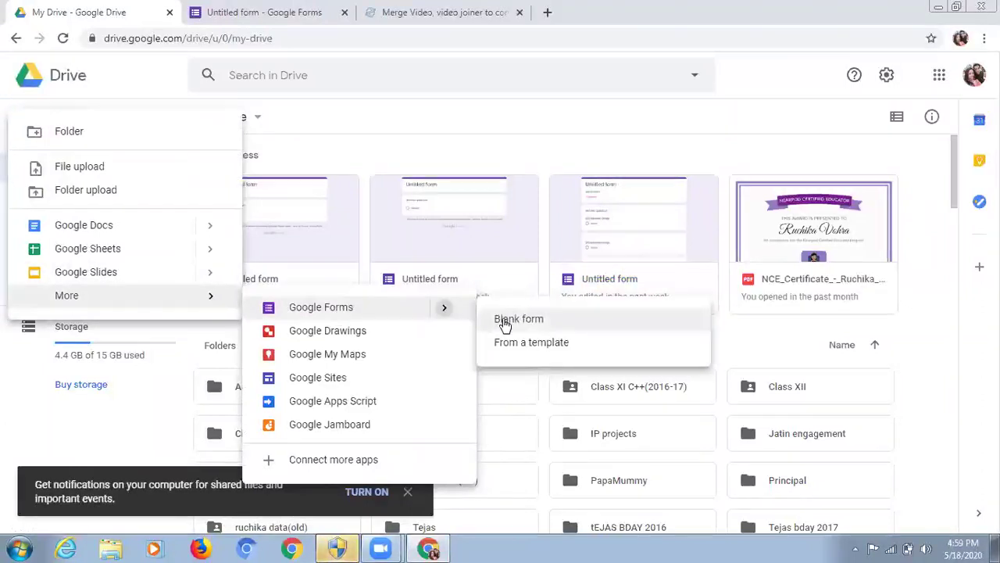
{"action": "left_click", "coordinate": [502, 318]}
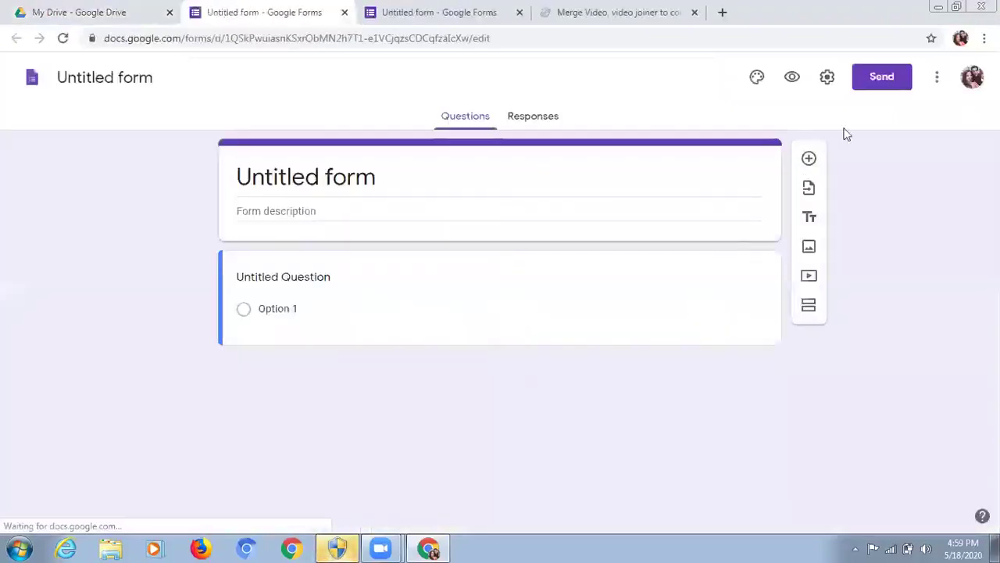
Step: Turn the form into a quiz in its settings and save the change
{"action": "left_click", "coordinate": [827, 79]}
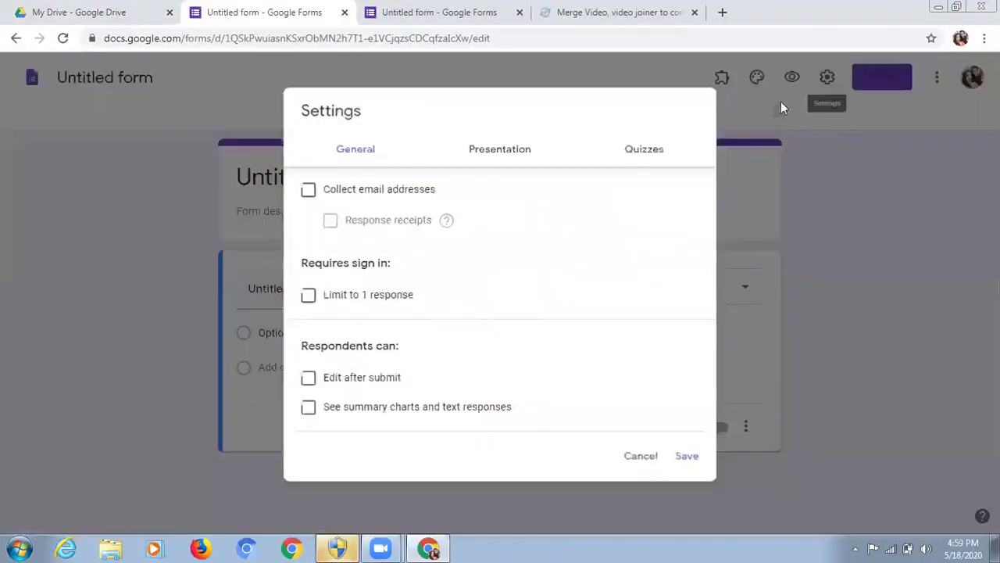
{"action": "left_click", "coordinate": [643, 153]}
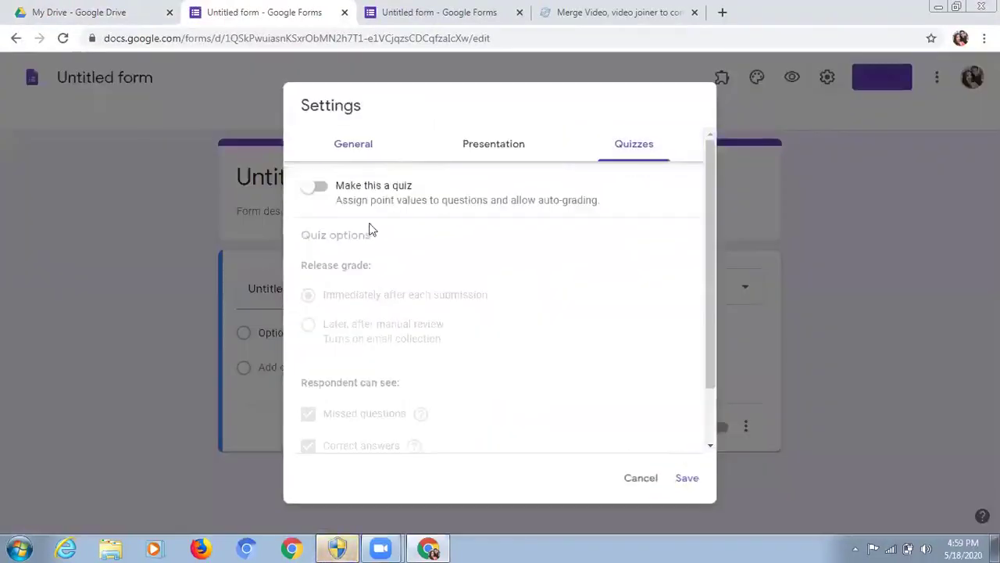
{"action": "left_click", "coordinate": [323, 188]}
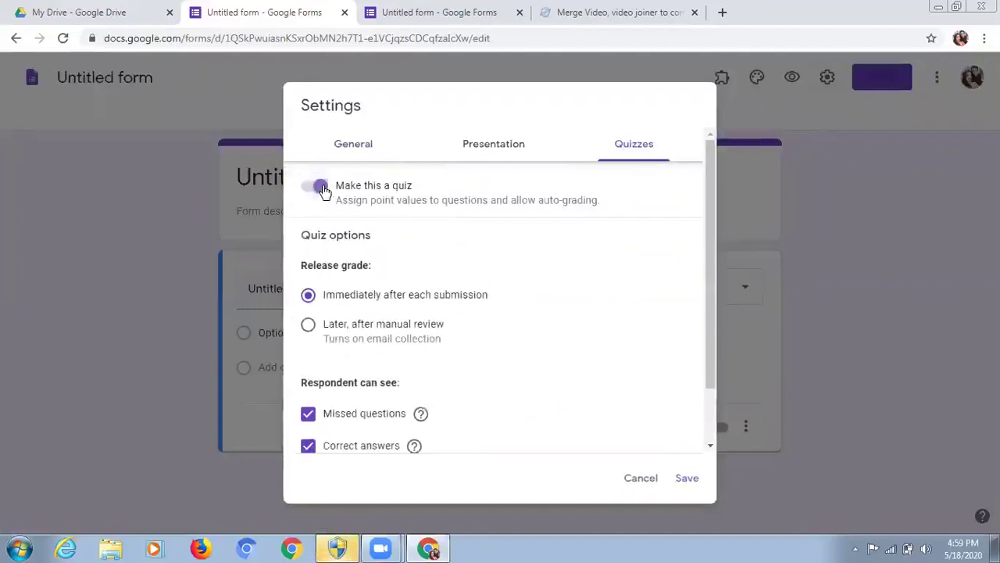
{"action": "left_click", "coordinate": [687, 478]}
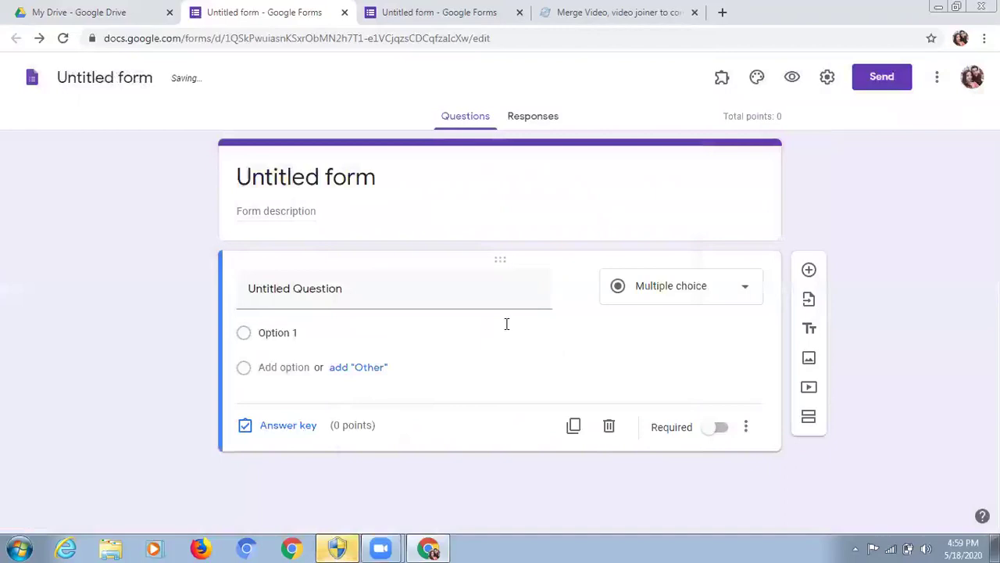
Step: Insert the Maths image from the Downloads folder into the form's first question
{"action": "left_click", "coordinate": [314, 290]}
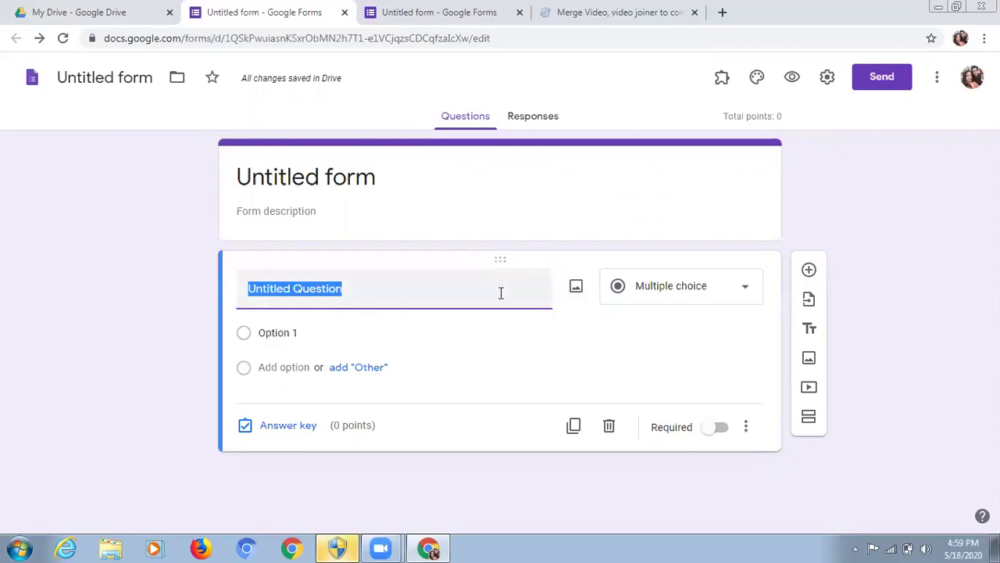
{"action": "left_click", "coordinate": [576, 289]}
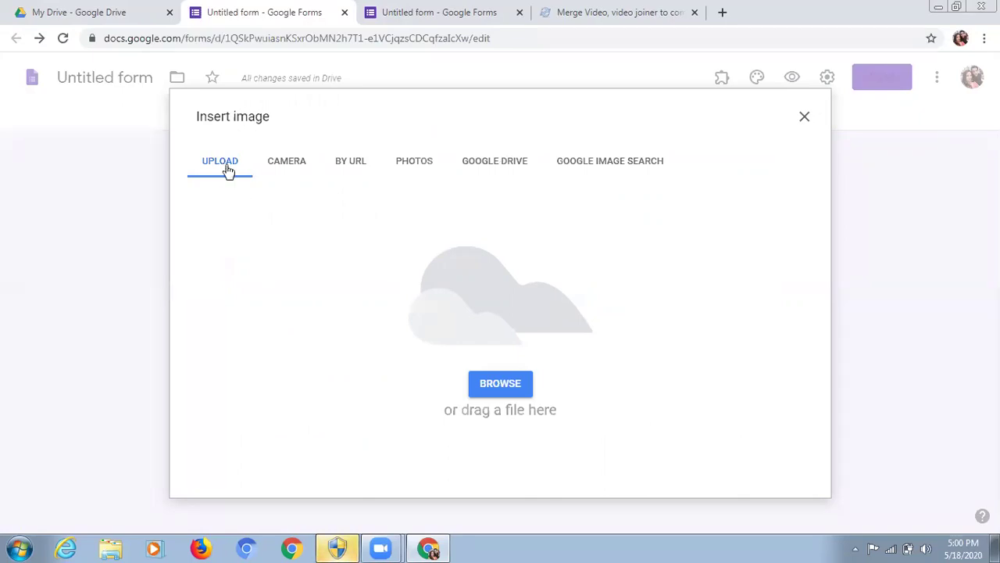
{"action": "left_click", "coordinate": [513, 392]}
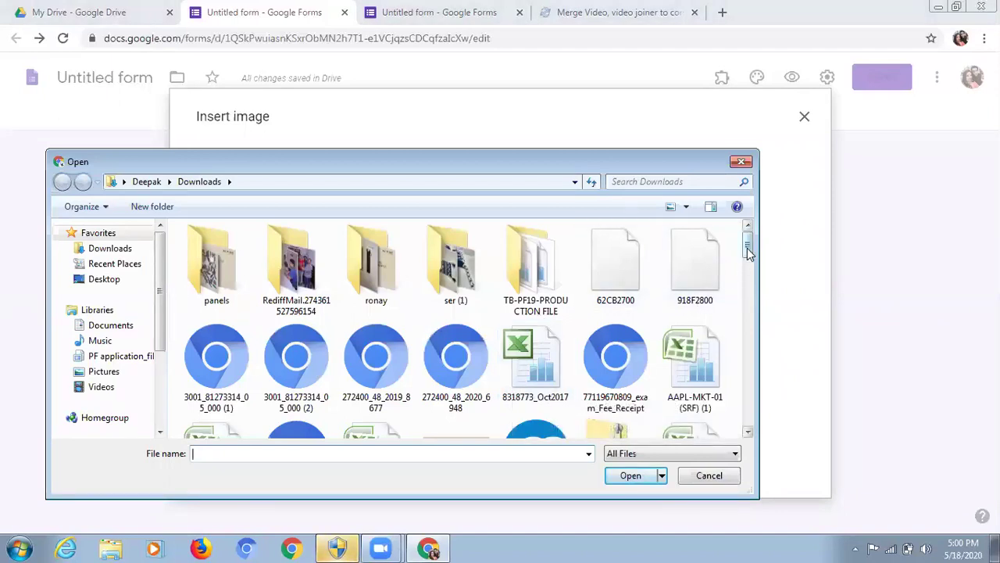
{"action": "left_click_drag", "start_coordinate": [748, 250], "coordinate": [747, 341]}
{"action": "left_click", "coordinate": [316, 314]}
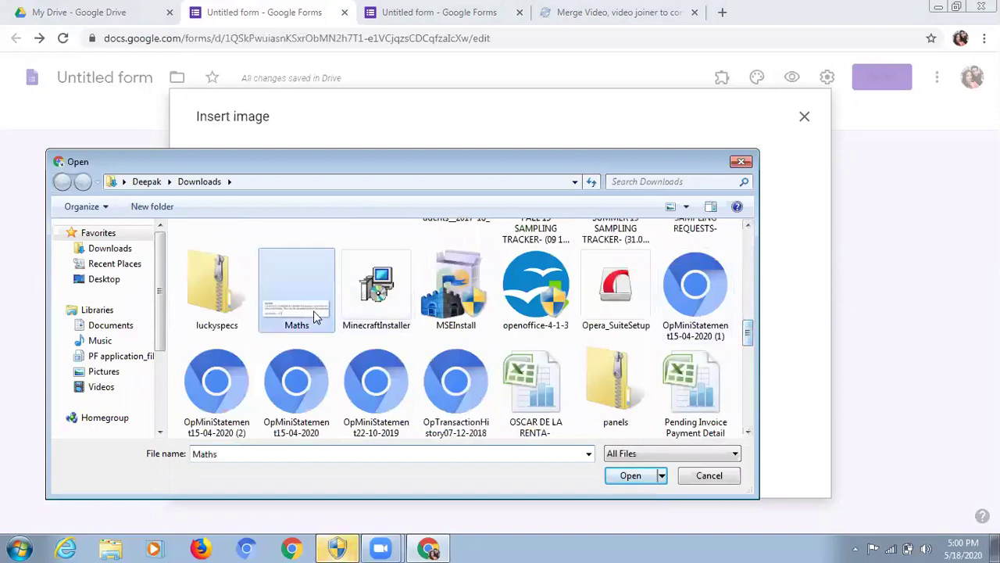
{"action": "left_click", "coordinate": [630, 476]}
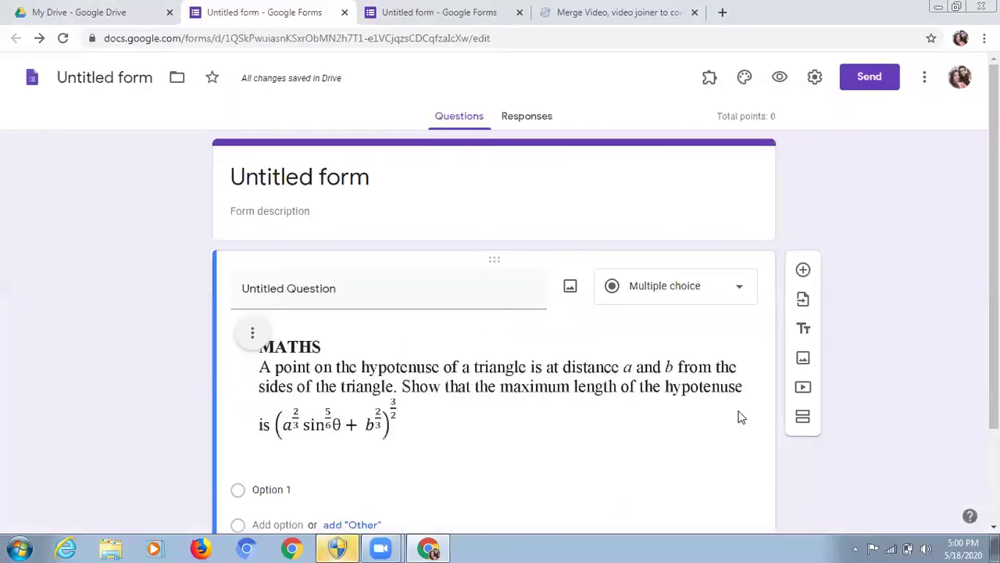
Step: Add a new question below the Maths question
{"action": "scroll", "coordinate": [494, 329], "scroll_direction": "down", "scroll_amount": 1}
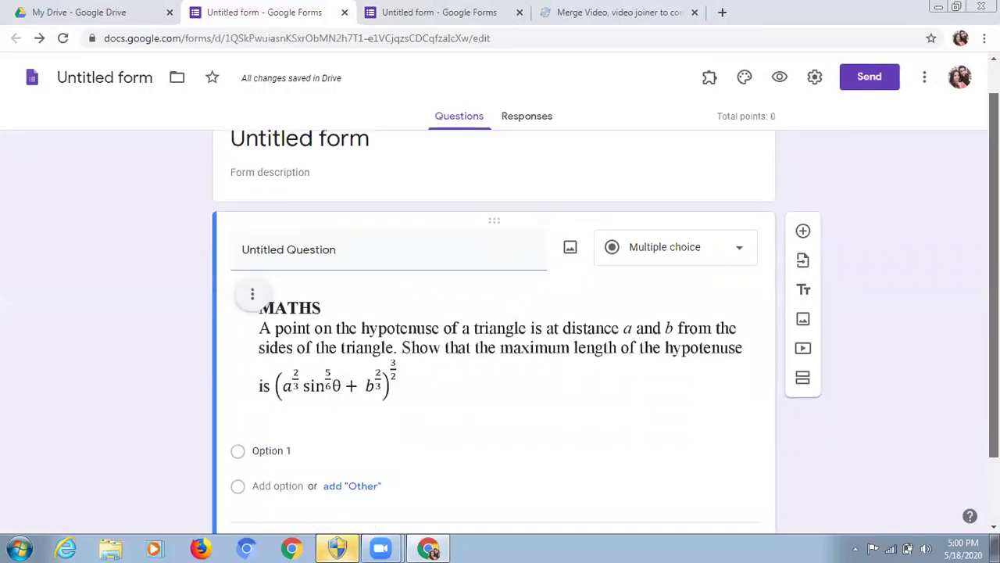
{"action": "scroll", "coordinate": [648, 357], "scroll_direction": "down", "scroll_amount": 2}
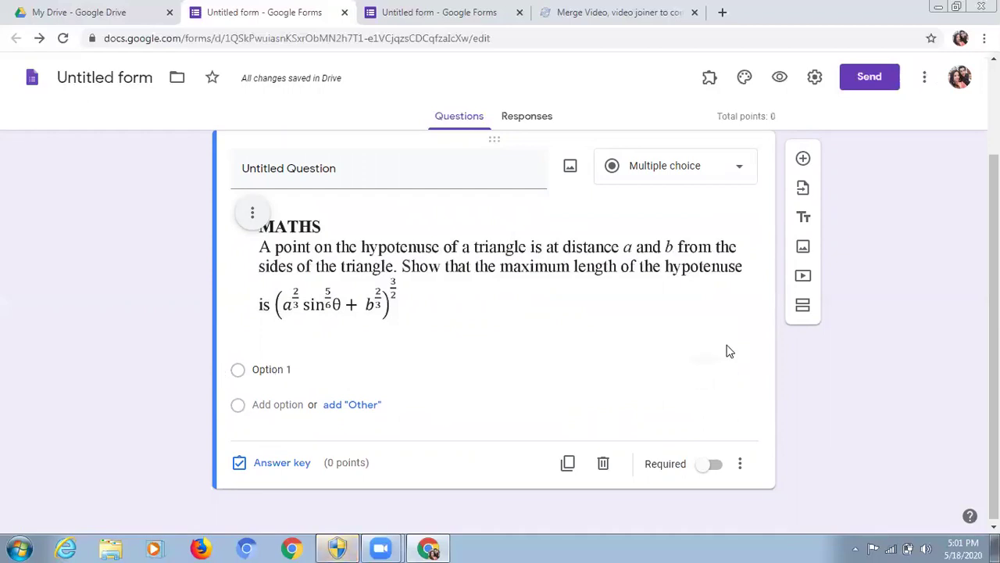
{"action": "left_click", "coordinate": [803, 160]}
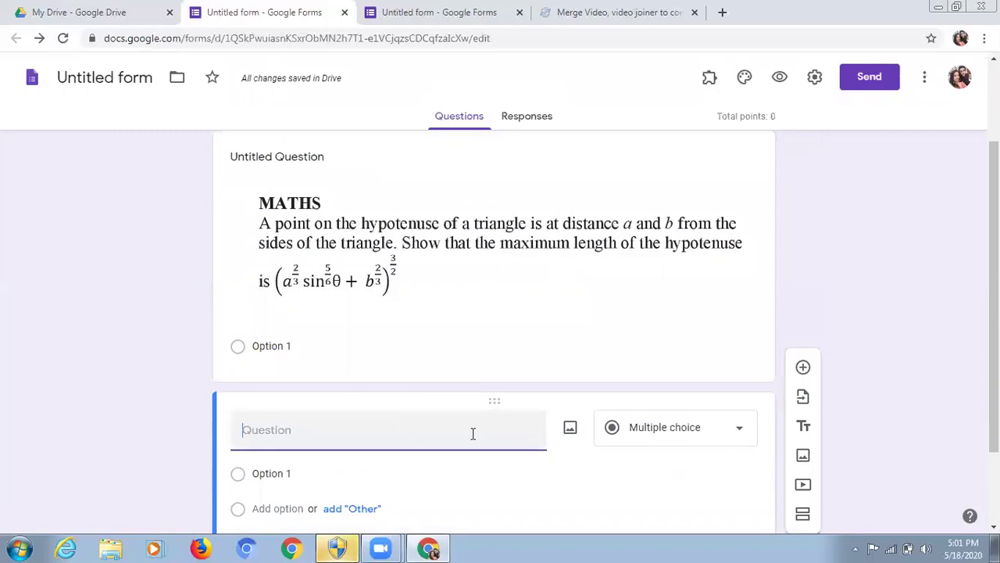
Step: Insert the Physics image from the Downloads folder into the form's second question
{"action": "left_click", "coordinate": [570, 430]}
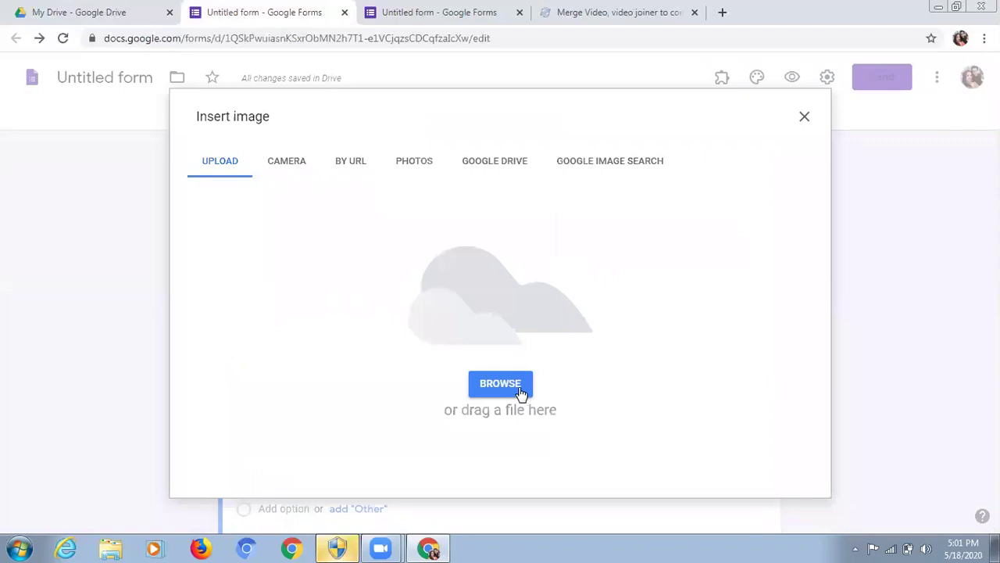
{"action": "left_click", "coordinate": [522, 392]}
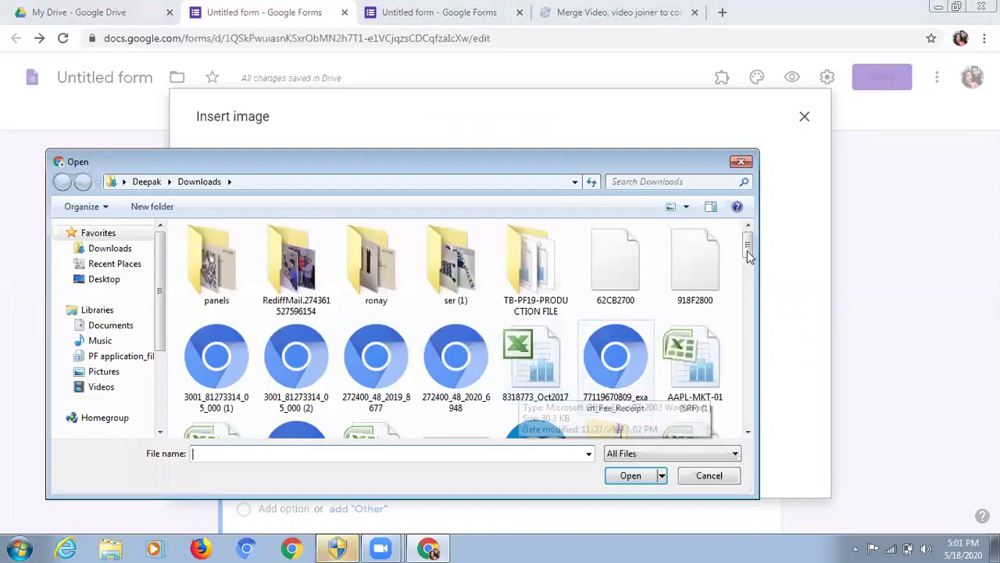
{"action": "scroll", "coordinate": [744, 300], "scroll_direction": "down", "scroll_amount": 5}
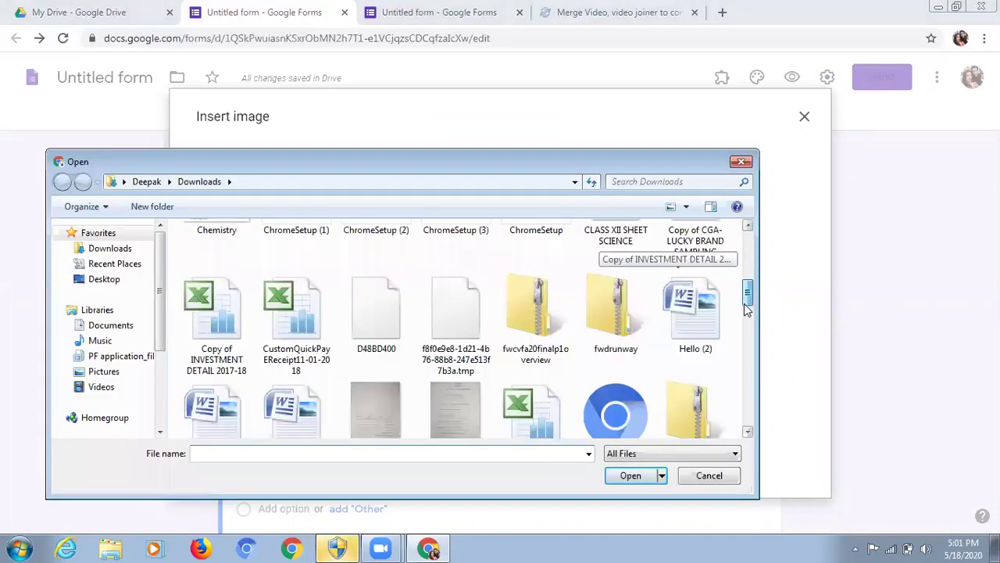
{"action": "left_click_drag", "start_coordinate": [744, 316], "coordinate": [744, 361]}
{"action": "scroll", "coordinate": [742, 359], "scroll_direction": "down", "scroll_amount": 1}
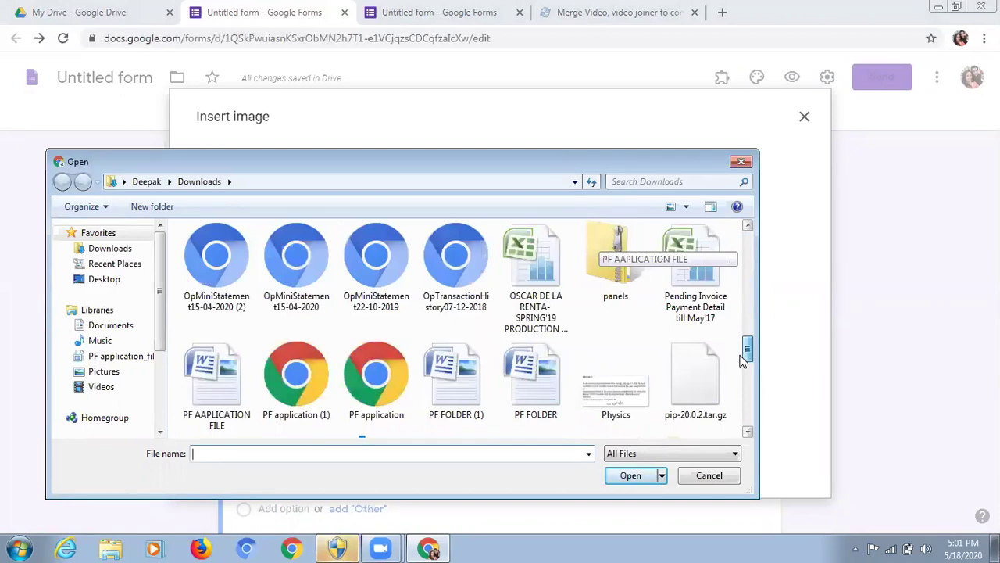
{"action": "left_click", "coordinate": [616, 397]}
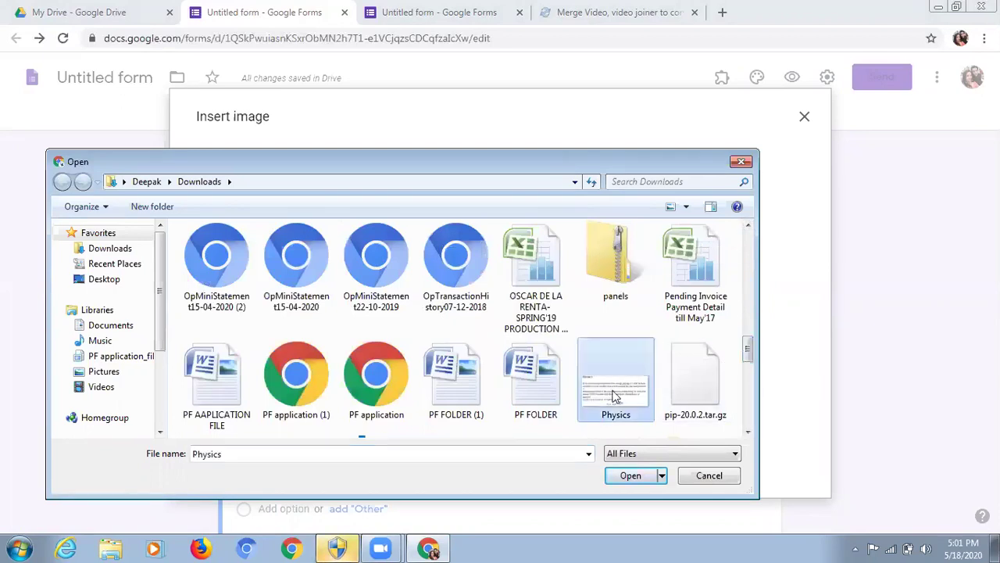
{"action": "left_click", "coordinate": [631, 483]}
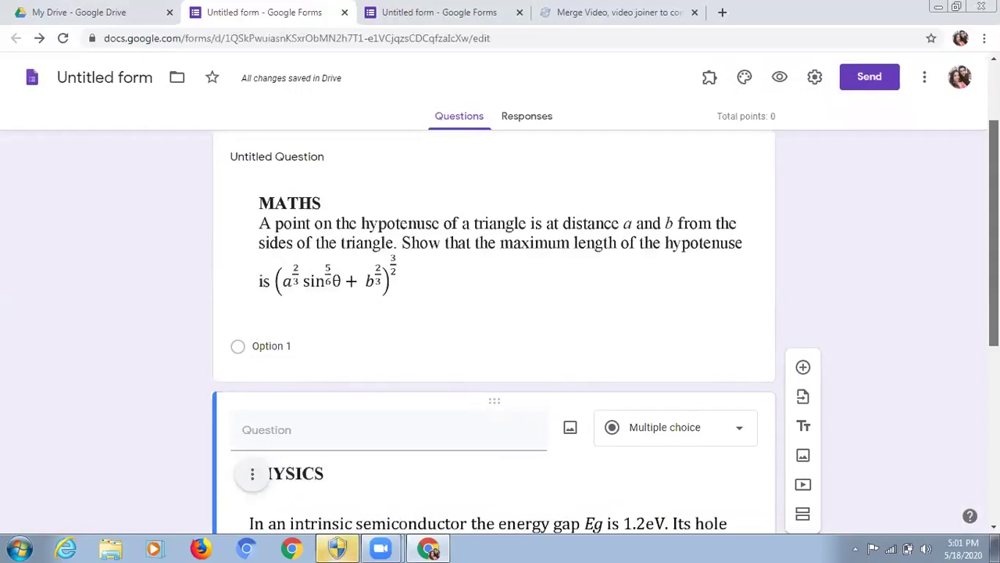
Step: Add a third question below the Physics question and insert the Chemistry image from the Downloads folder into it
{"action": "scroll", "coordinate": [494, 328], "scroll_direction": "down", "scroll_amount": 2}
{"action": "scroll", "coordinate": [494, 328], "scroll_direction": "down", "scroll_amount": 3}
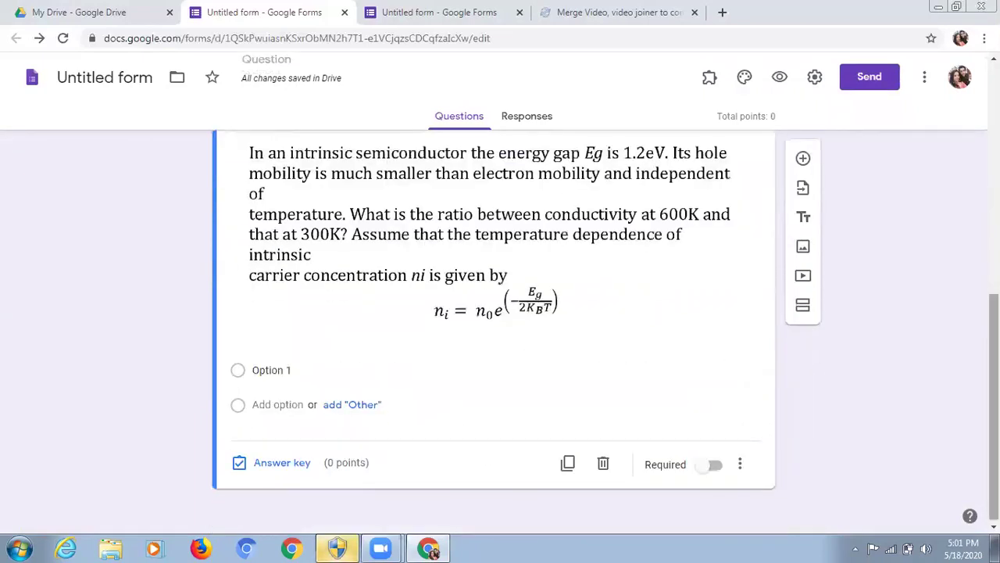
{"action": "left_click", "coordinate": [803, 159]}
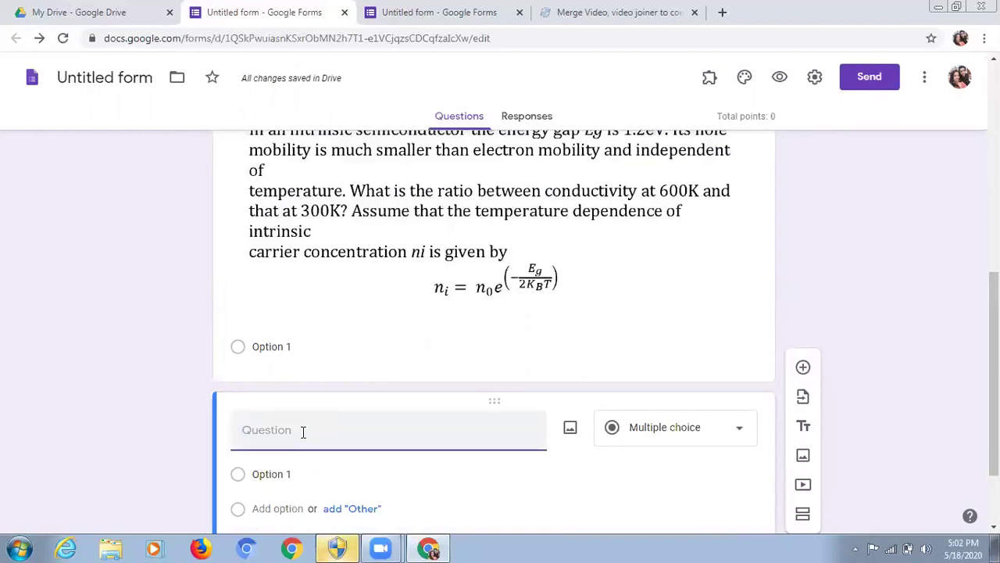
{"action": "left_click", "coordinate": [570, 430]}
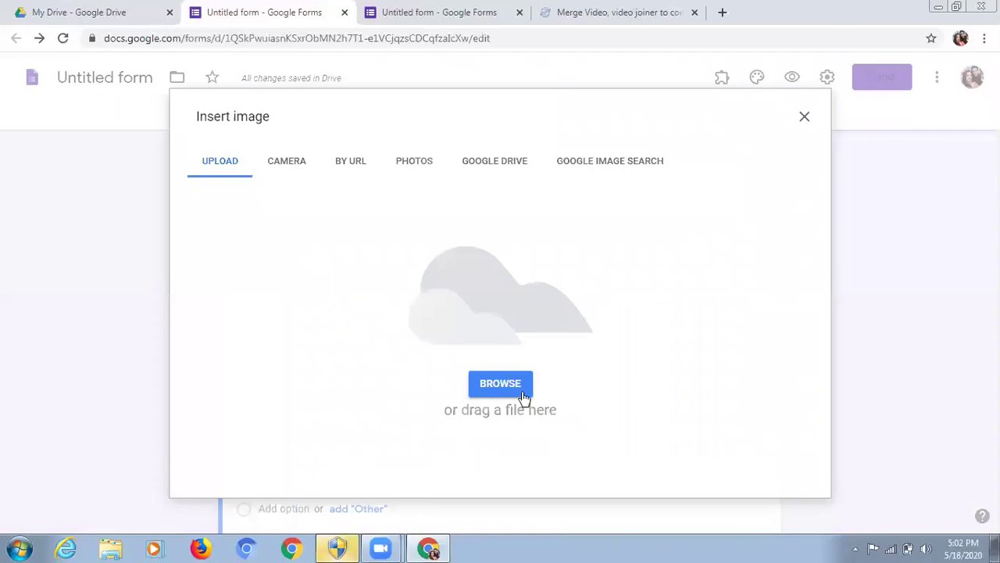
{"action": "left_click", "coordinate": [524, 397]}
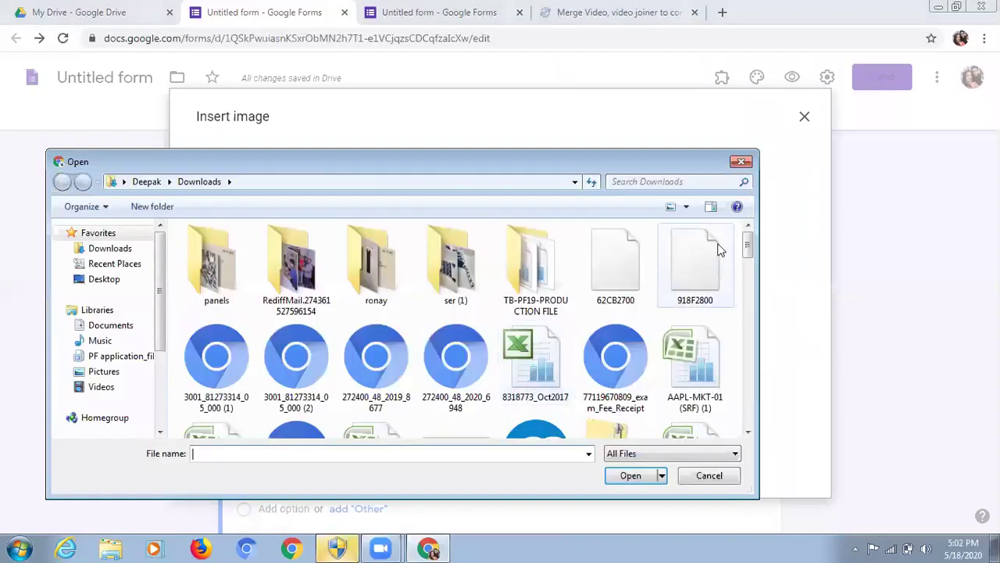
{"action": "left_click_drag", "start_coordinate": [746, 249], "coordinate": [750, 281]}
{"action": "left_click", "coordinate": [221, 350]}
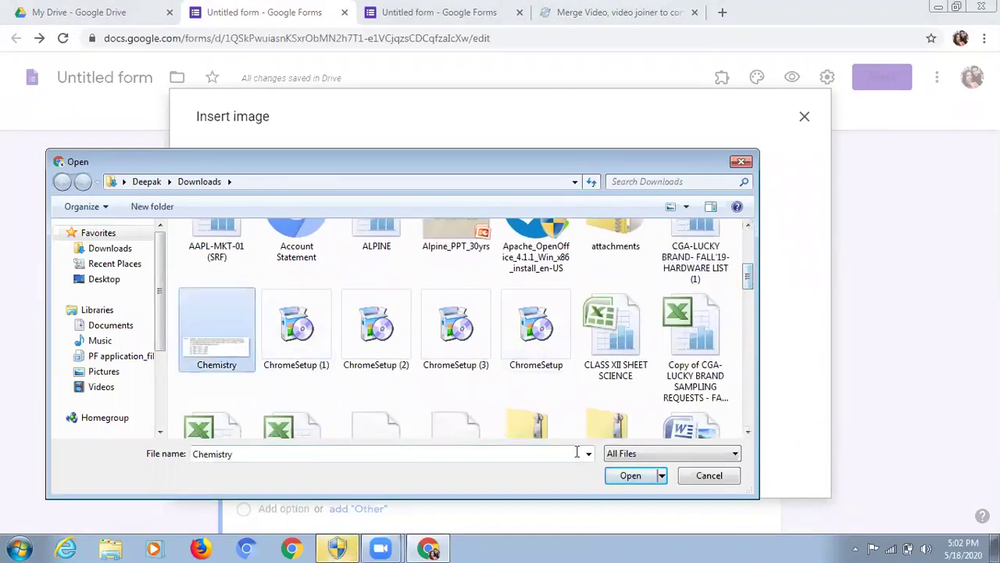
{"action": "left_click", "coordinate": [642, 478]}
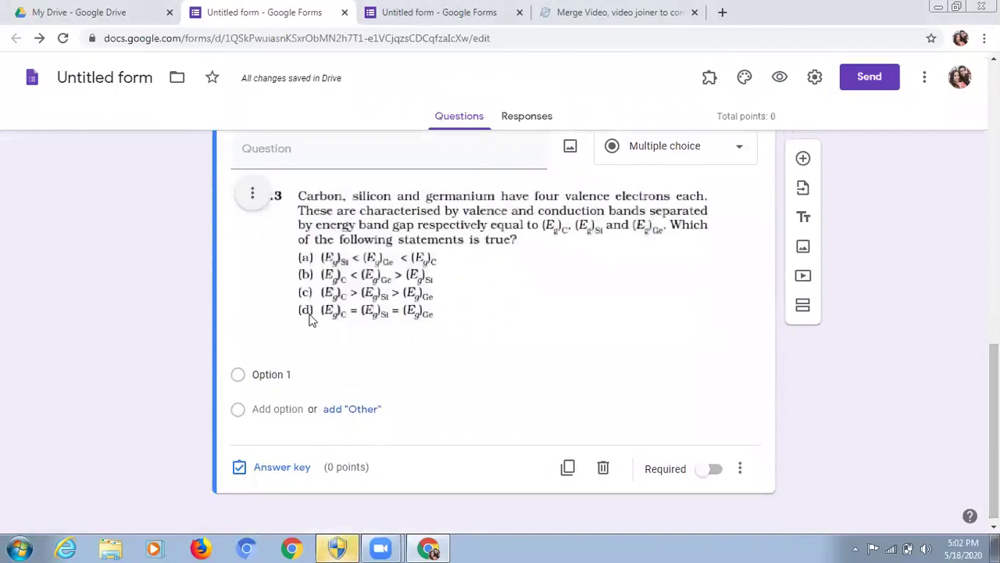
Step: Give the Chemistry question four multiple-choice options: a, b, c and d
{"action": "left_click", "coordinate": [272, 376]}
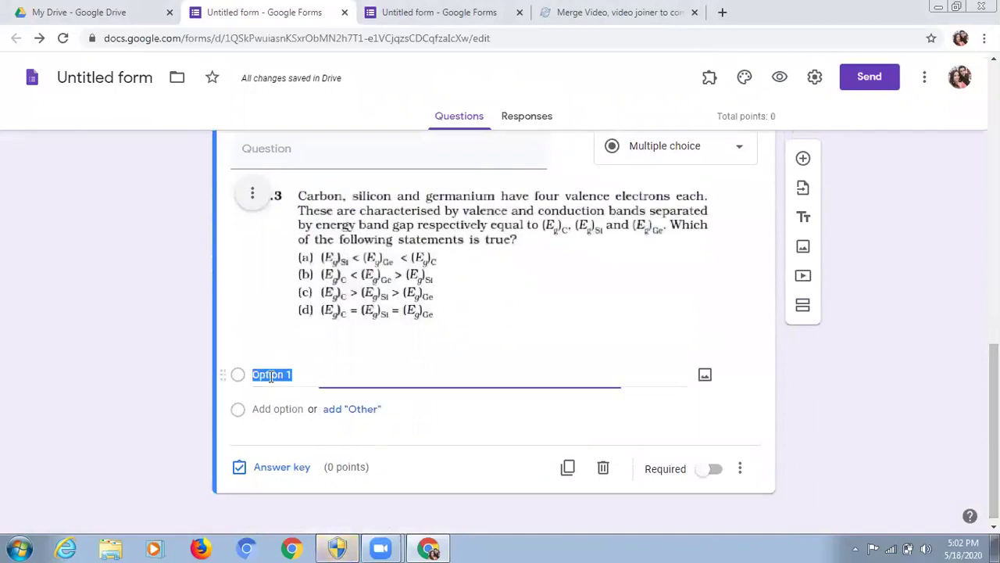
{"action": "type", "text": "a"}
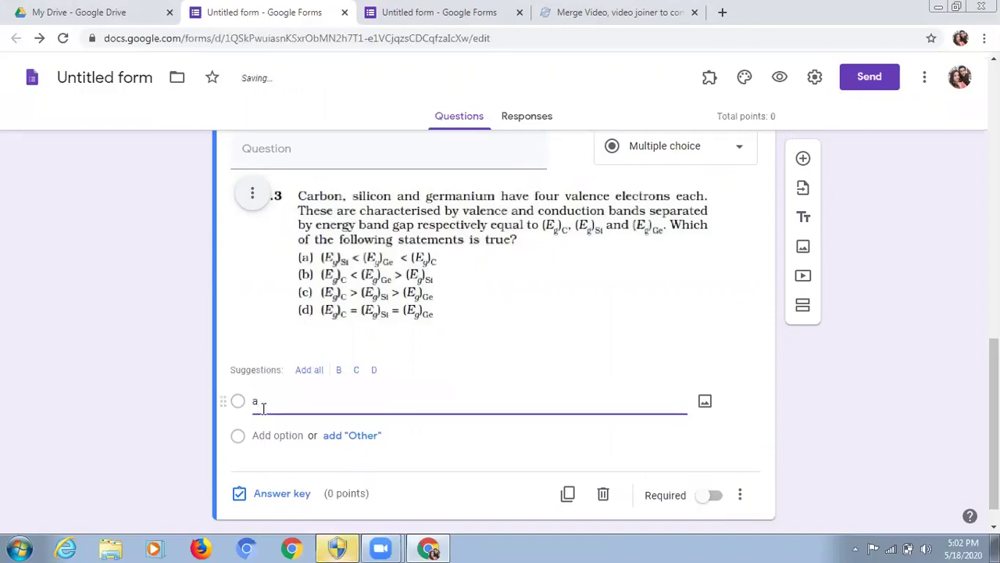
{"action": "type", "text": "b"}
{"action": "key", "text": "BackSpace"}
{"action": "left_click", "coordinate": [263, 435]}
{"action": "type", "text": "b"}
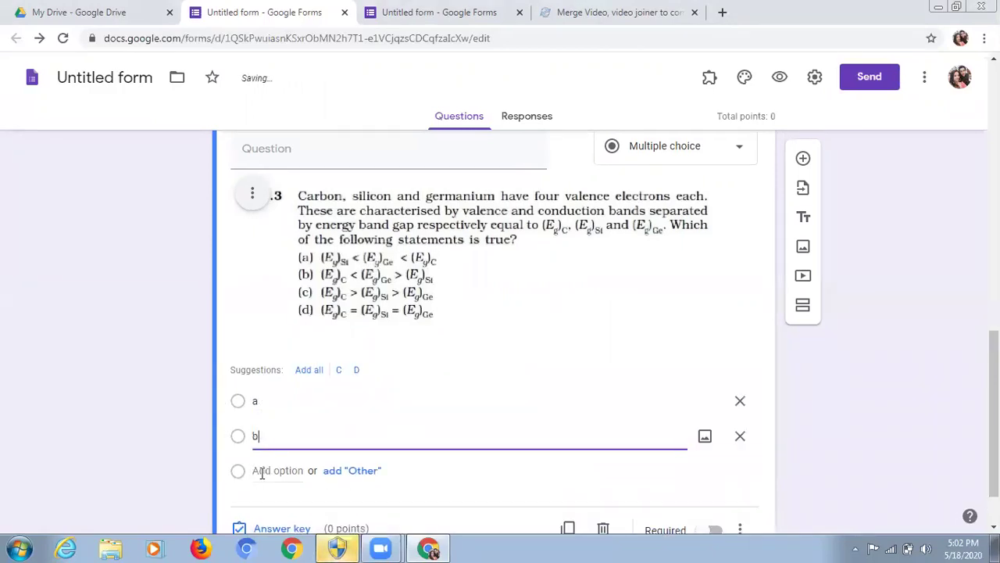
{"action": "left_click", "coordinate": [262, 473]}
{"action": "type", "text": "c"}
{"action": "left_click", "coordinate": [266, 498]}
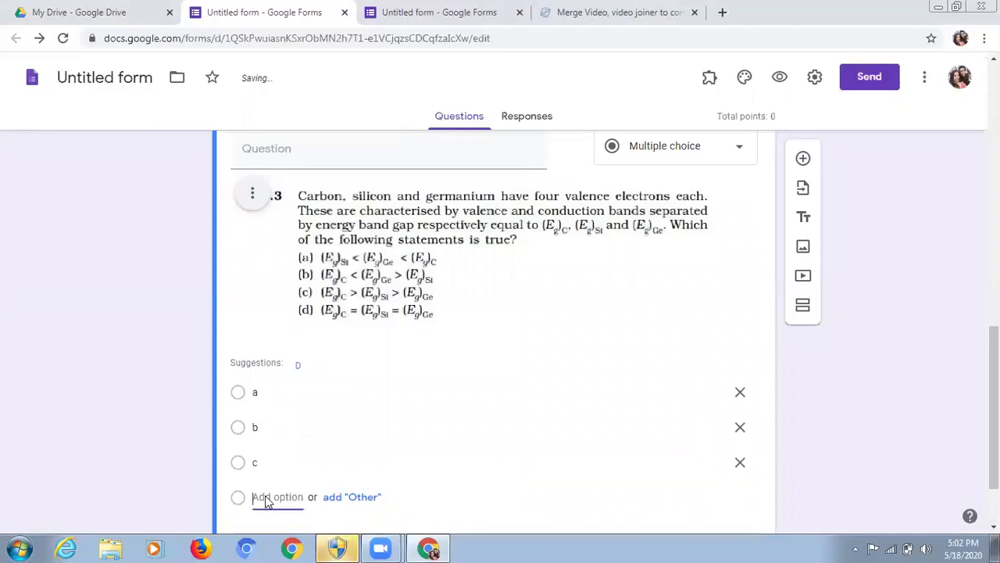
{"action": "type", "text": "d"}
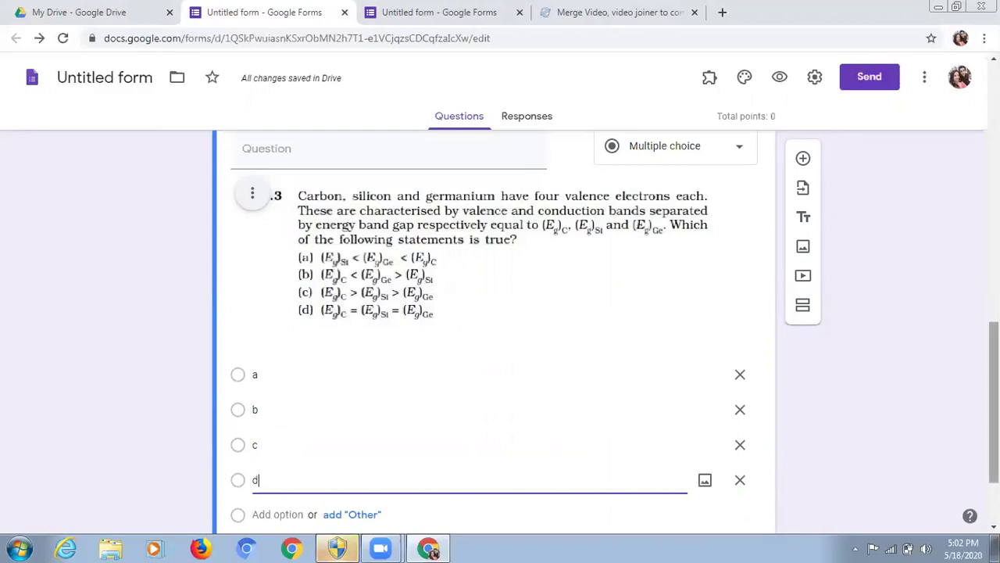
Step: Review the form from the Chemistry question's answer options up to the Maths question
{"action": "scroll", "coordinate": [500, 312], "scroll_direction": "down", "scroll_amount": 1}
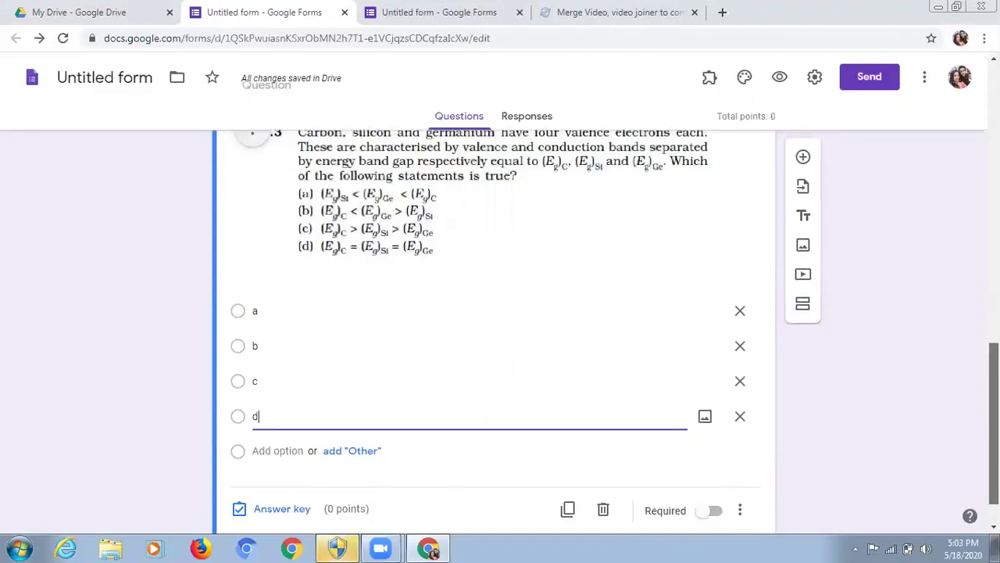
{"action": "scroll", "coordinate": [500, 313], "scroll_direction": "down", "scroll_amount": 1}
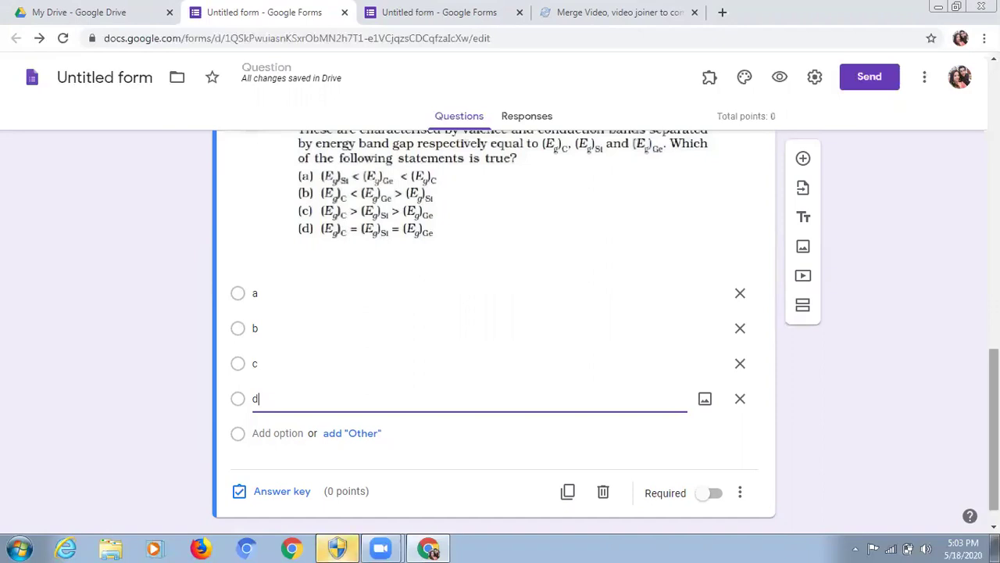
{"action": "scroll", "coordinate": [494, 313], "scroll_direction": "up", "scroll_amount": 1}
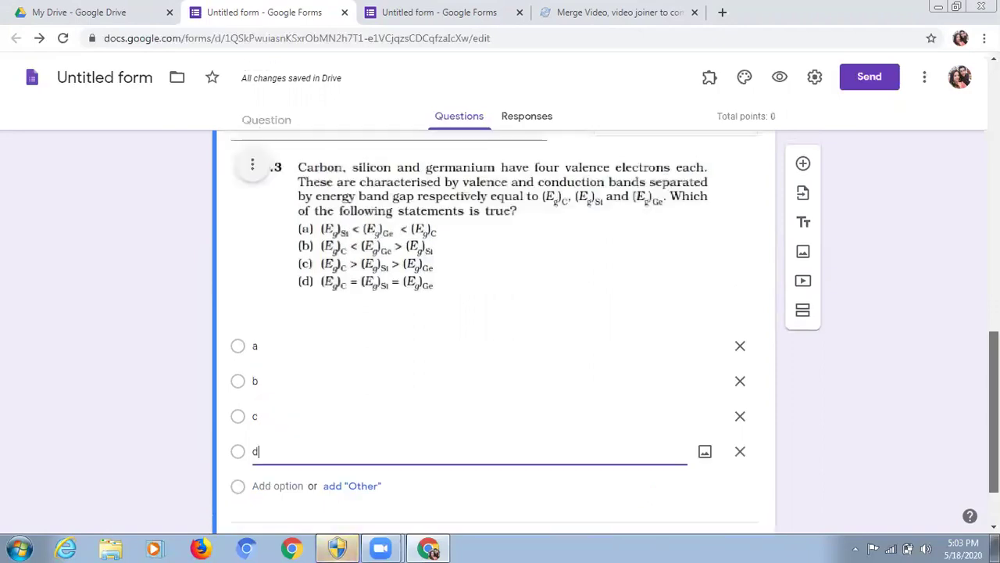
{"action": "scroll", "coordinate": [494, 328], "scroll_direction": "up", "scroll_amount": 1}
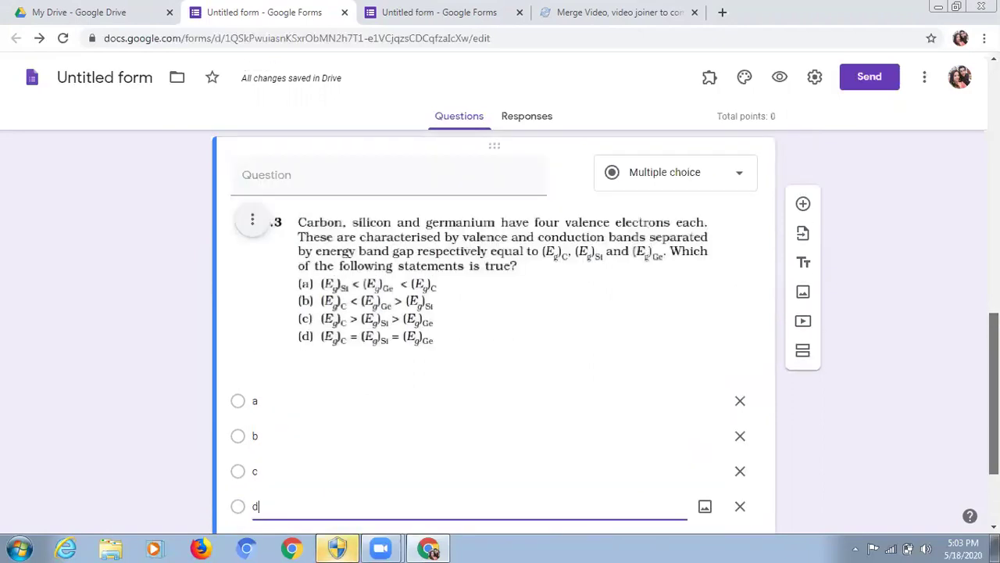
{"action": "scroll", "coordinate": [494, 328], "scroll_direction": "up", "scroll_amount": 3}
{"action": "scroll", "coordinate": [494, 328], "scroll_direction": "up", "scroll_amount": 6}
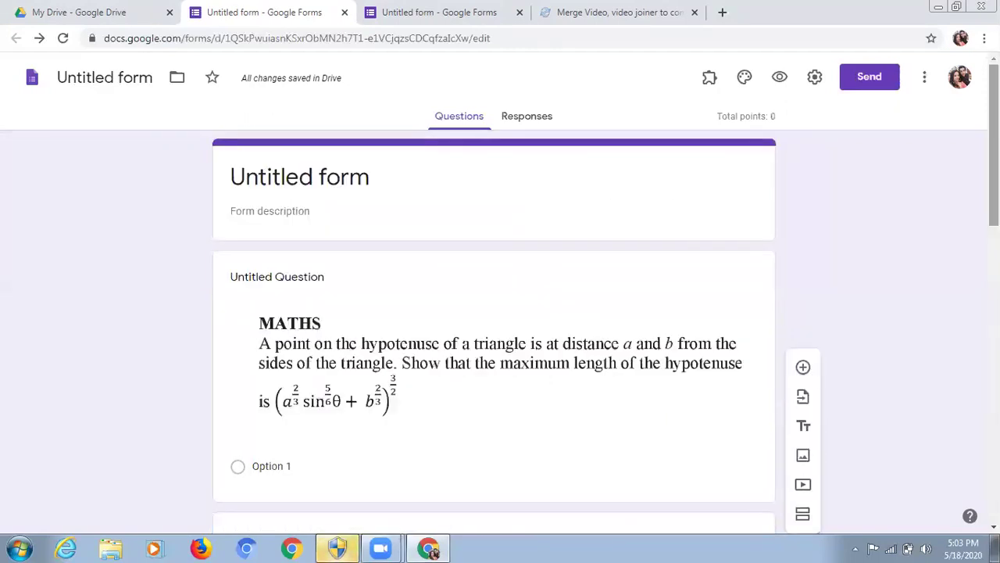
{"action": "scroll", "coordinate": [494, 329], "scroll_direction": "down", "scroll_amount": 1}
{"action": "scroll", "coordinate": [494, 328], "scroll_direction": "down", "scroll_amount": 1}
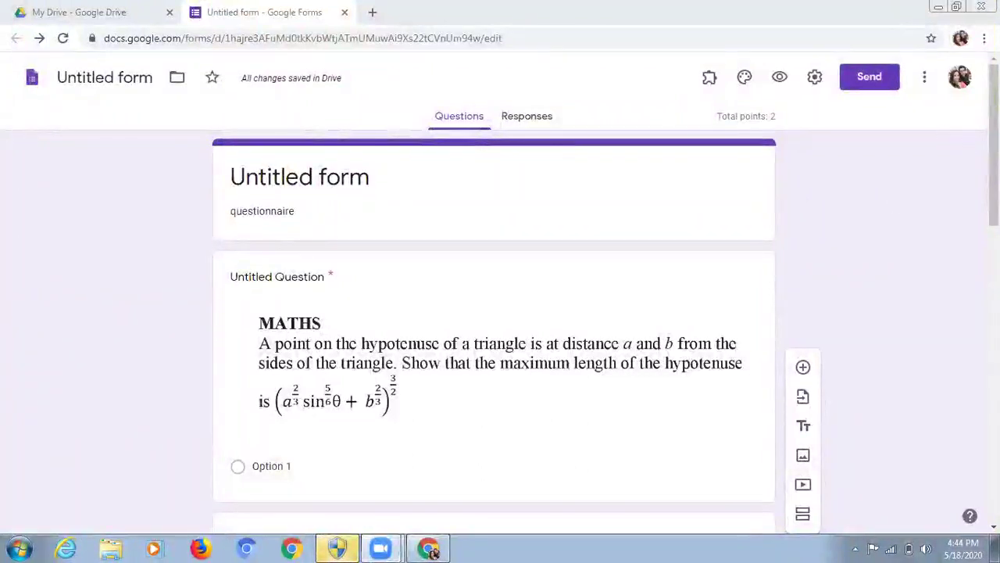
Step: Find formLimiter among the add-ons in the G Suite Marketplace and uninstall it
{"action": "left_click", "coordinate": [925, 82]}
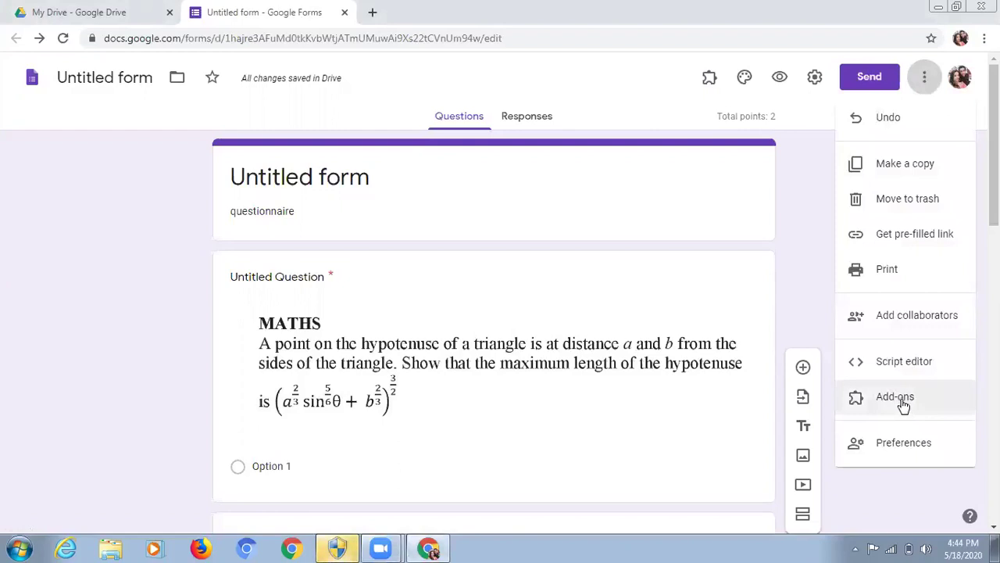
{"action": "left_click", "coordinate": [903, 404]}
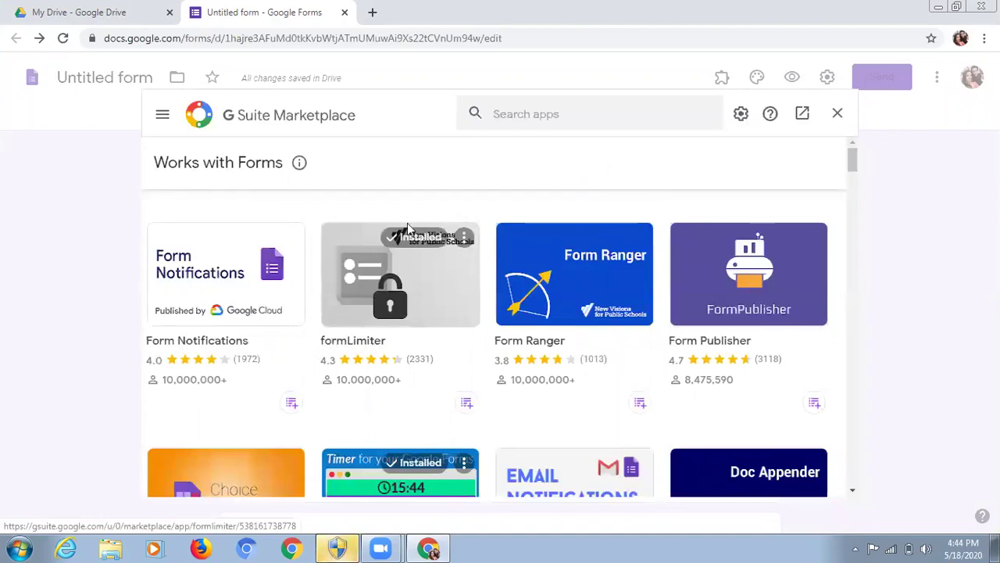
{"action": "left_click", "coordinate": [363, 341]}
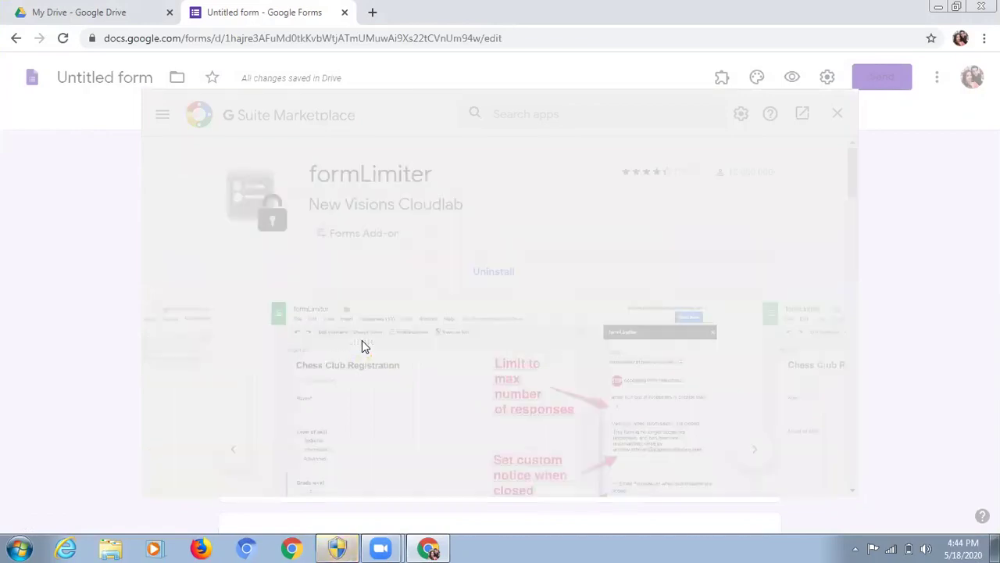
{"action": "left_click", "coordinate": [504, 274]}
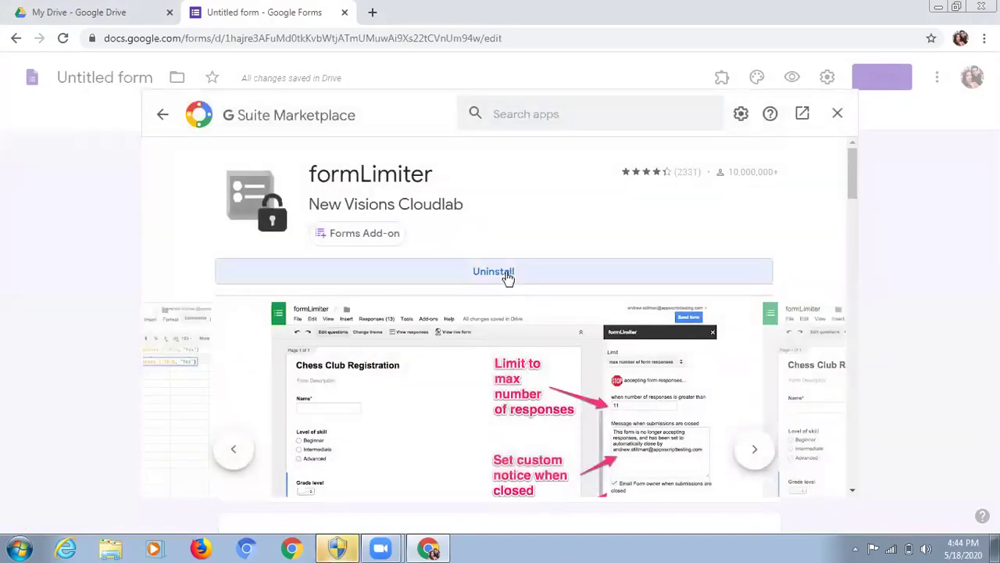
{"action": "left_click", "coordinate": [570, 372]}
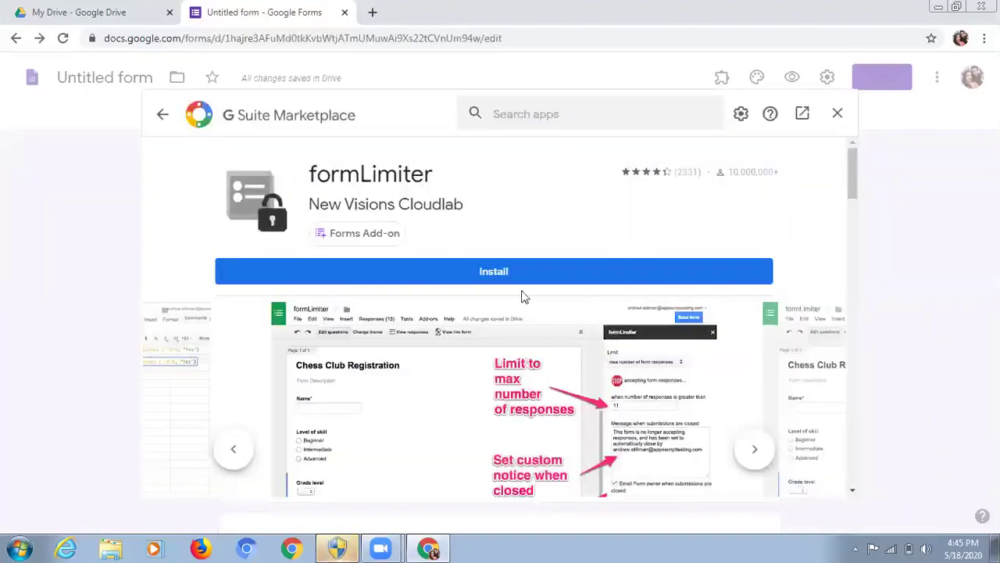
Step: Install the formLimiter add-on with the listed Google account, allowing the access it requests
{"action": "left_click", "coordinate": [502, 275]}
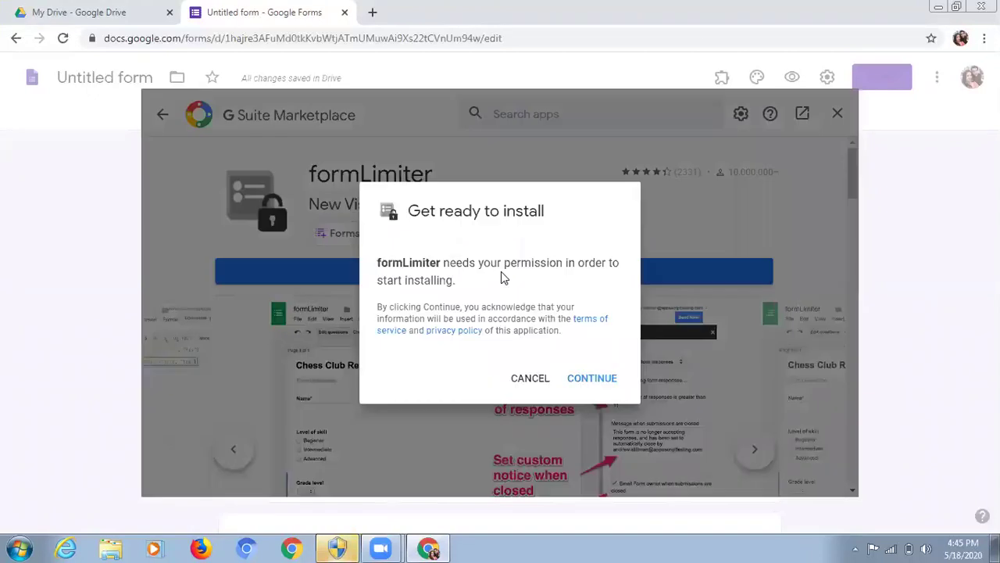
{"action": "left_click", "coordinate": [591, 378]}
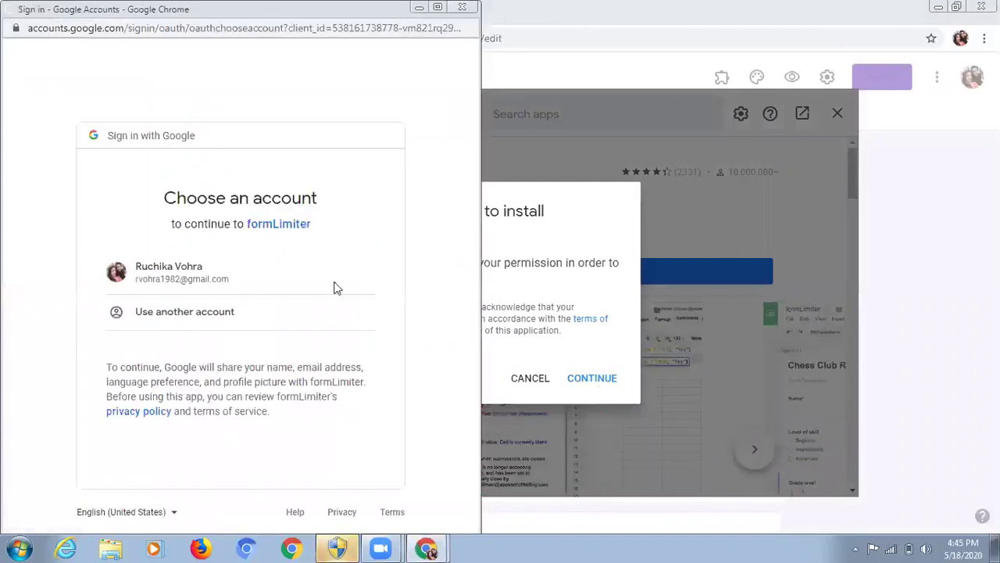
{"action": "left_click", "coordinate": [187, 280]}
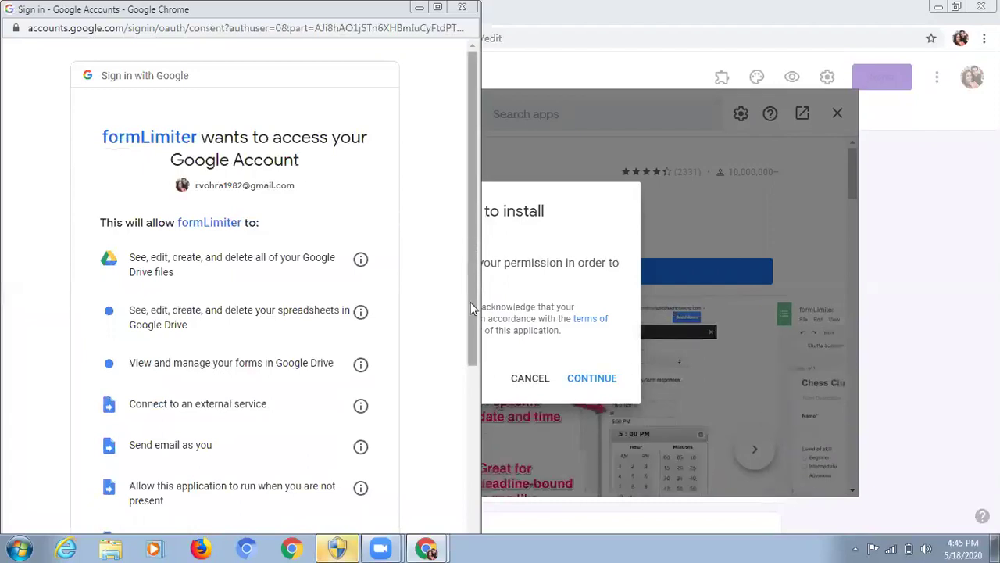
{"action": "scroll", "coordinate": [472, 309], "scroll_direction": "down", "scroll_amount": 5}
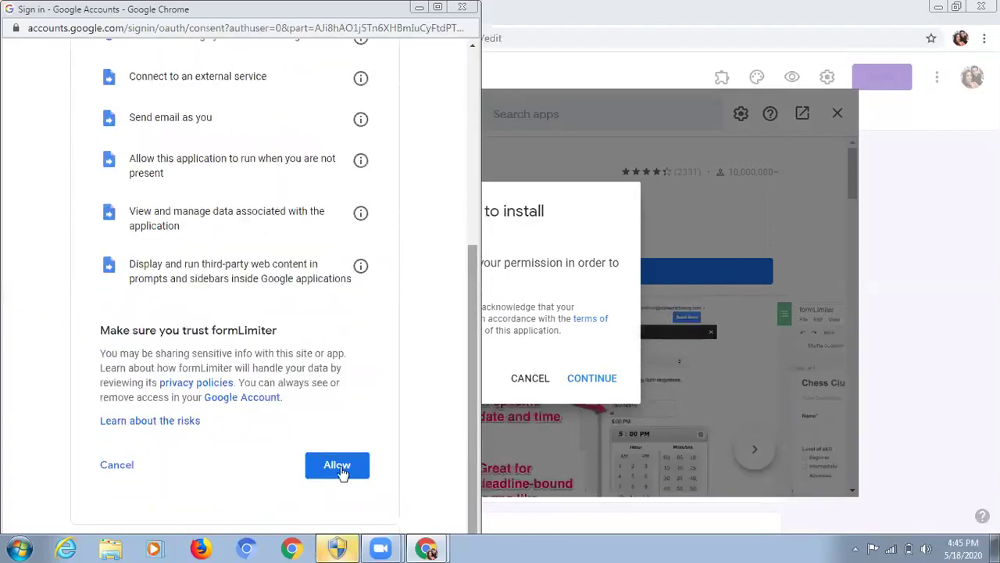
{"action": "left_click", "coordinate": [341, 467]}
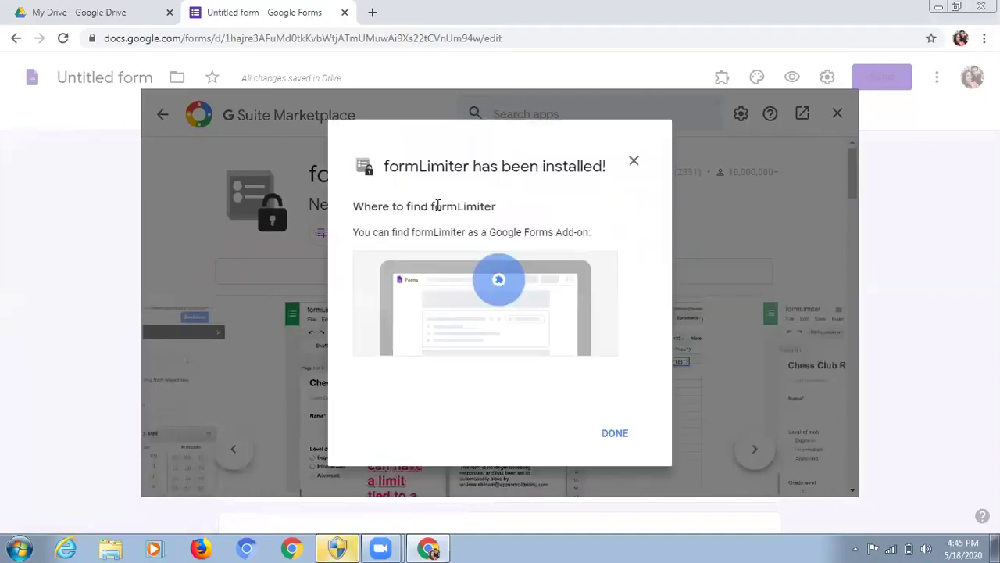
{"action": "left_click", "coordinate": [616, 439]}
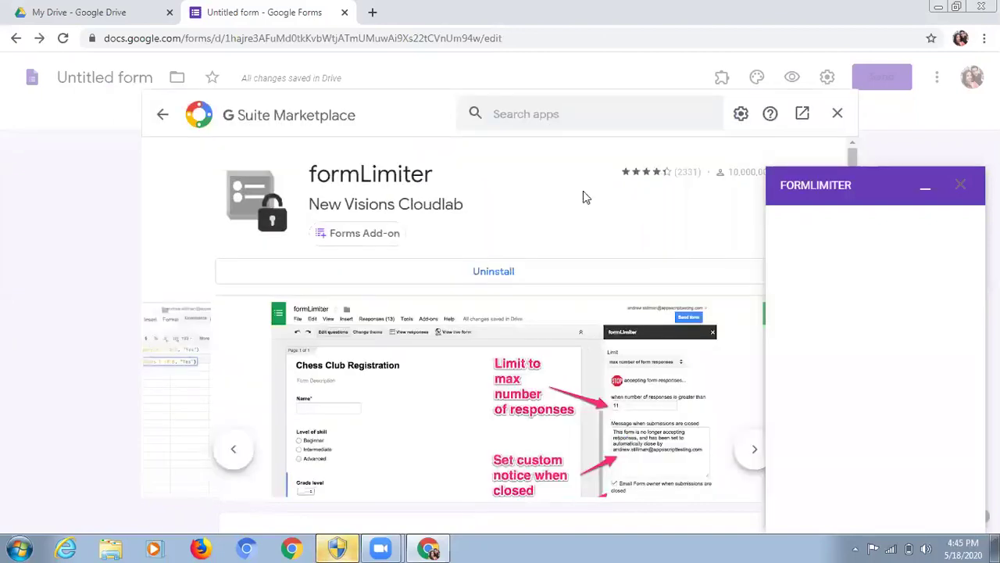
Step: Search the G Suite Marketplace for formLimiter, then close the marketplace to return to the form
{"action": "left_click", "coordinate": [508, 114]}
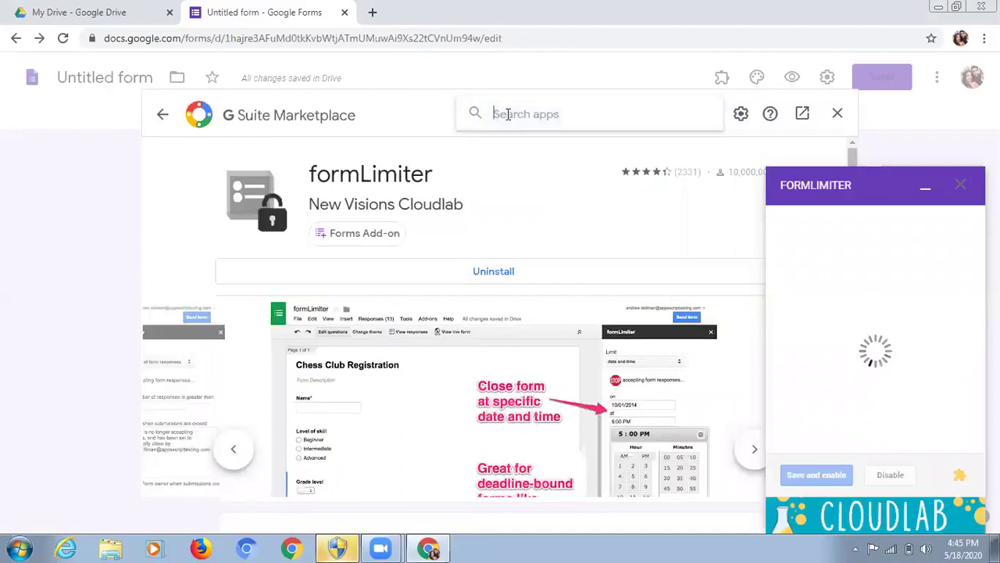
{"action": "type", "text": "form"}
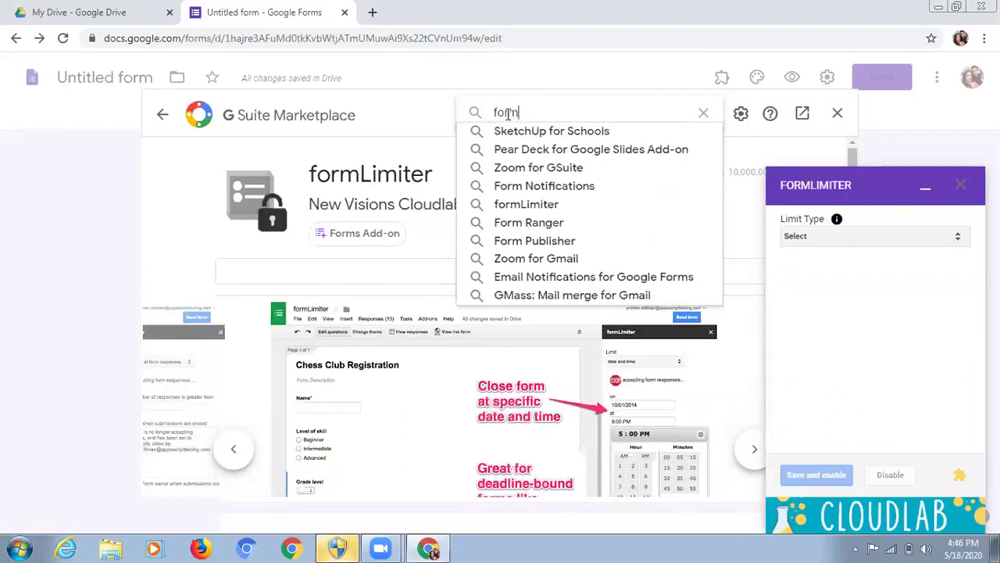
{"action": "type", "text": "li"}
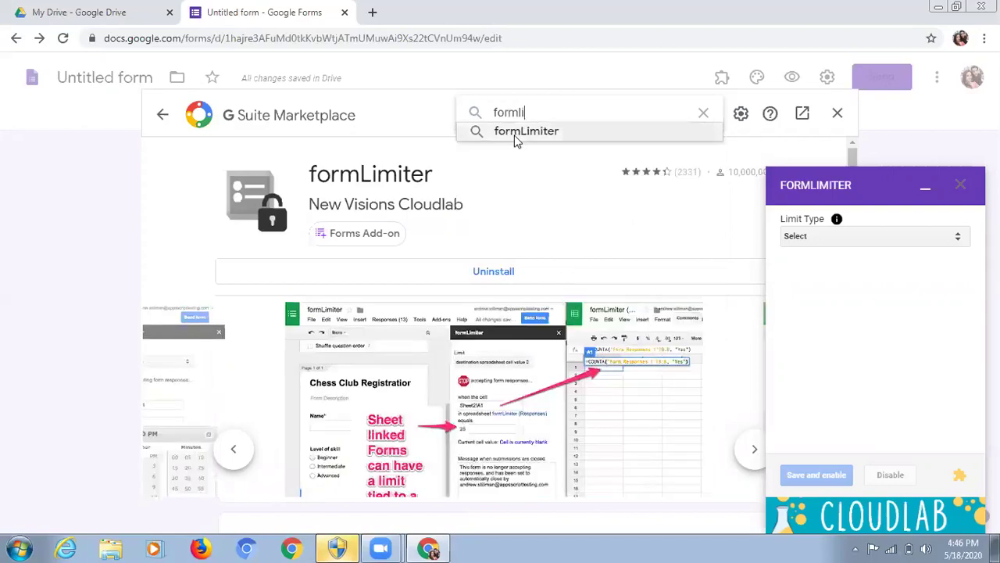
{"action": "left_click", "coordinate": [515, 134]}
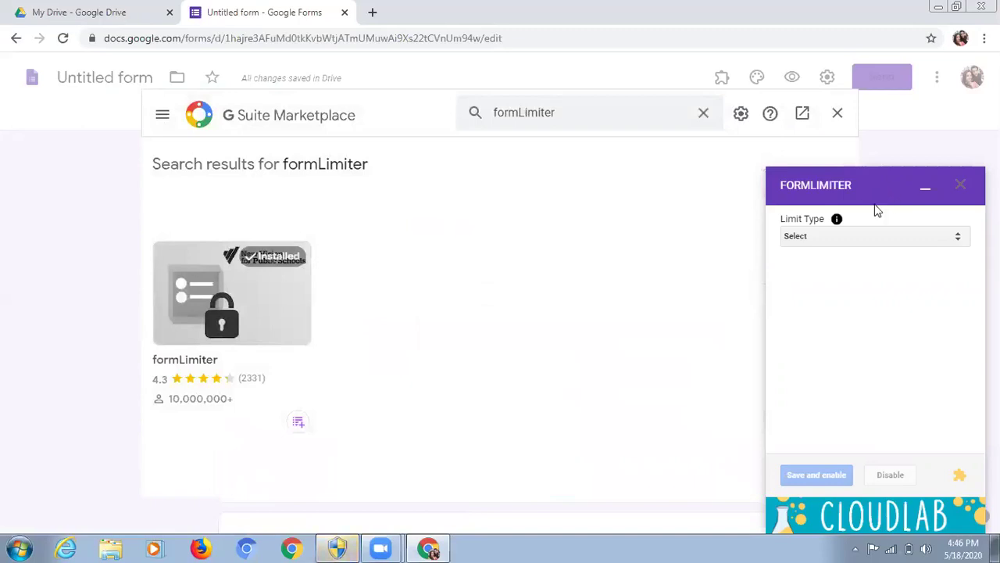
{"action": "left_click", "coordinate": [837, 115]}
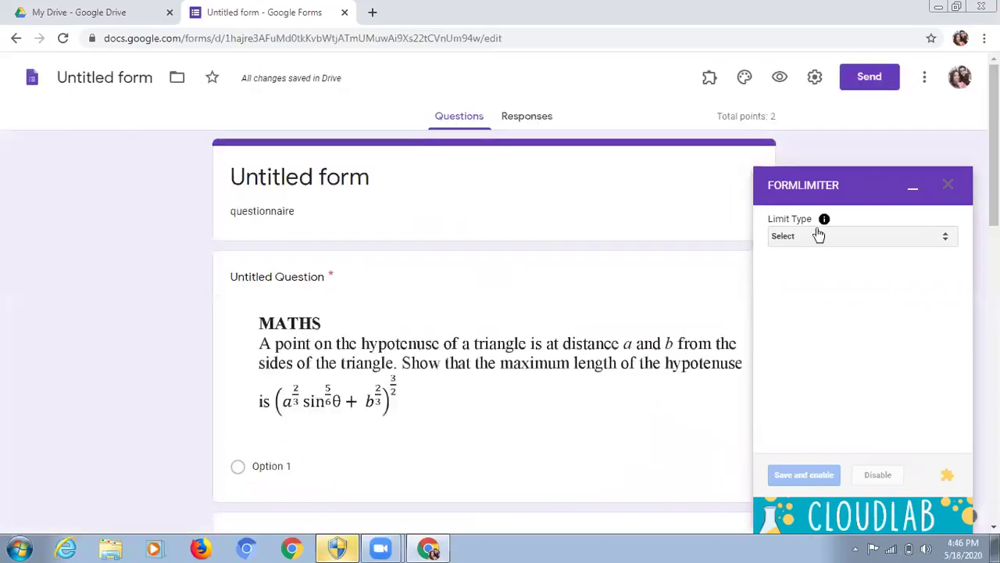
Step: Set formLimiter's limit type to date and time, with a due date of 05/19/2020 at 9:35 AM
{"action": "left_click", "coordinate": [945, 242]}
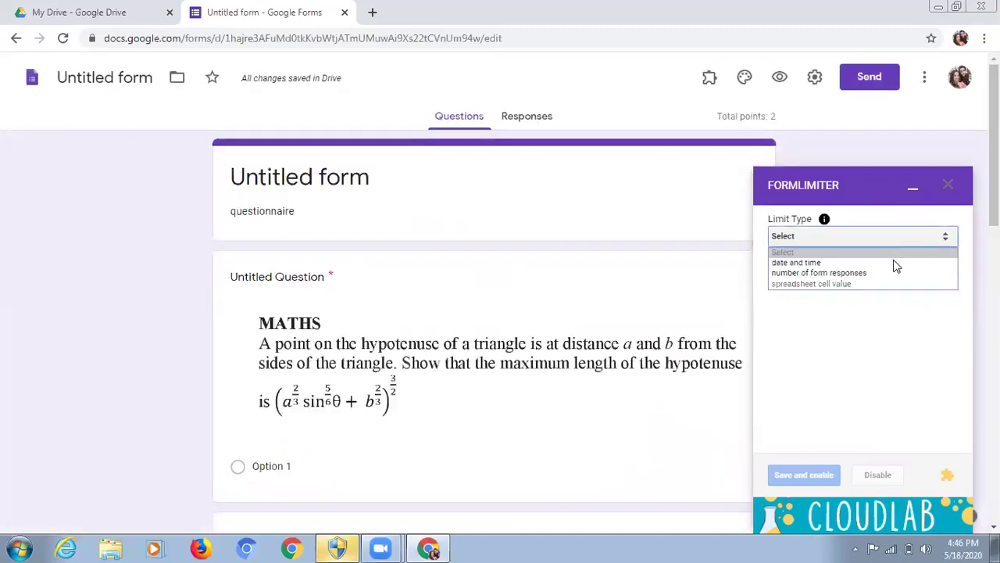
{"action": "left_click", "coordinate": [896, 263]}
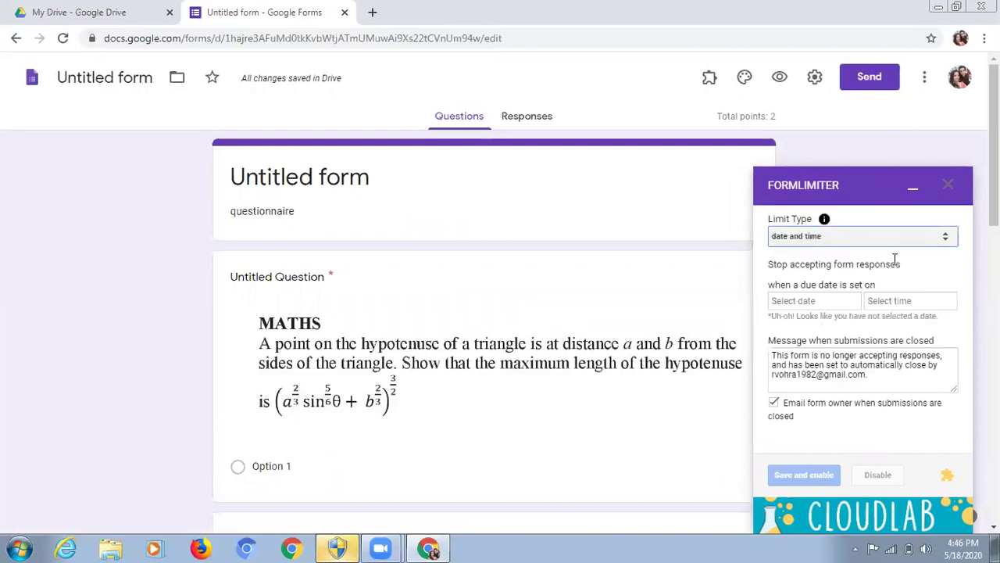
{"action": "left_click", "coordinate": [841, 306]}
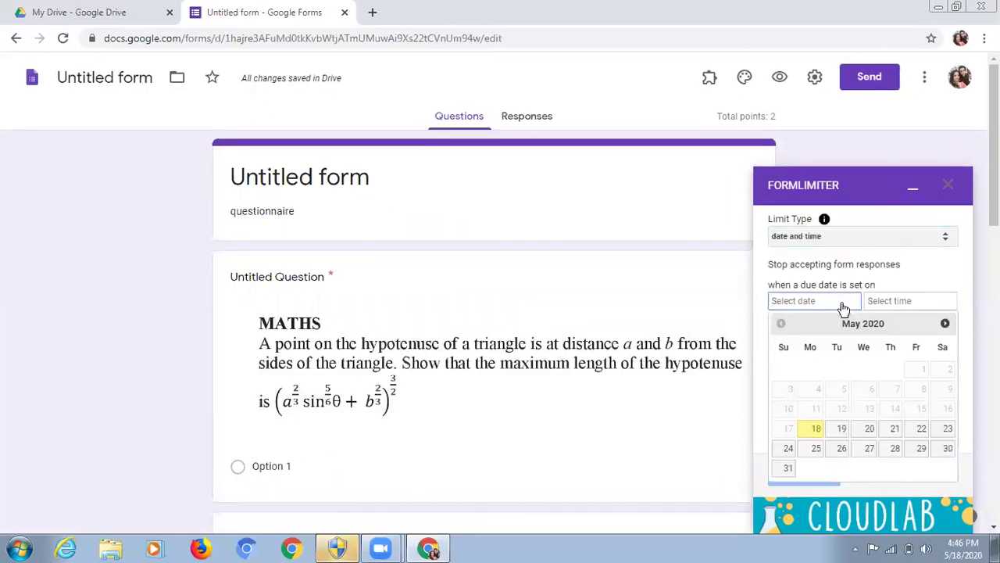
{"action": "left_click", "coordinate": [840, 429]}
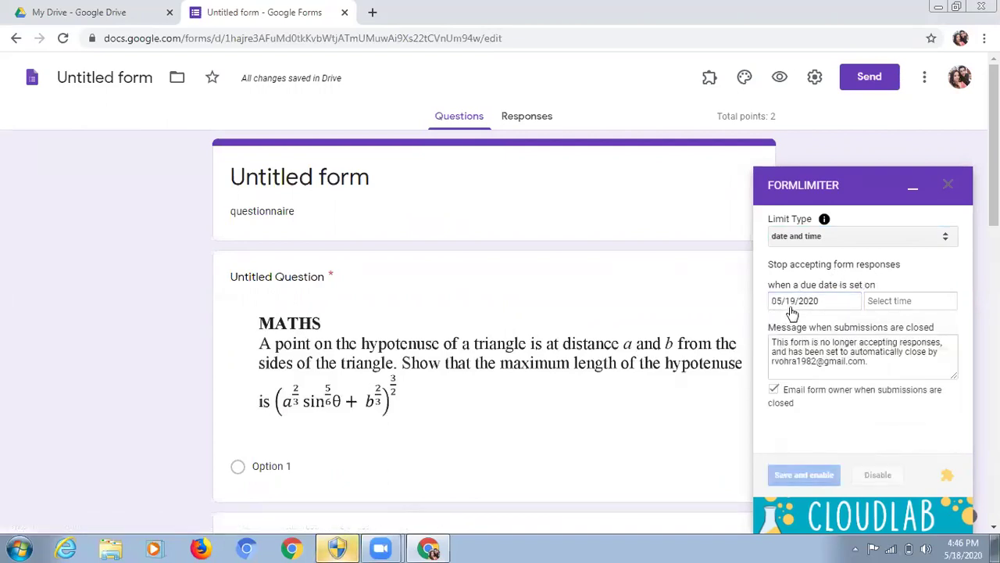
{"action": "left_click", "coordinate": [887, 304]}
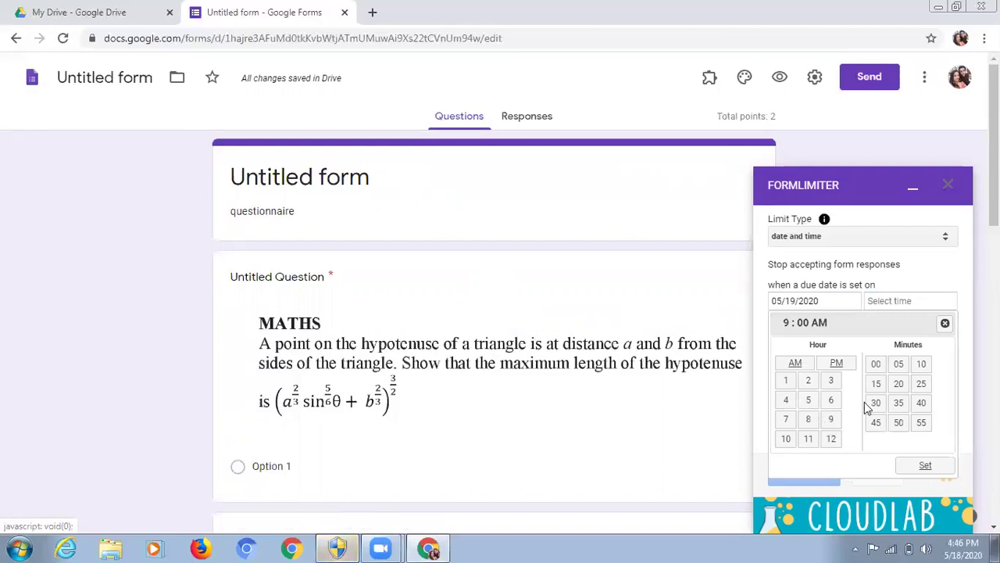
{"action": "left_click", "coordinate": [899, 403]}
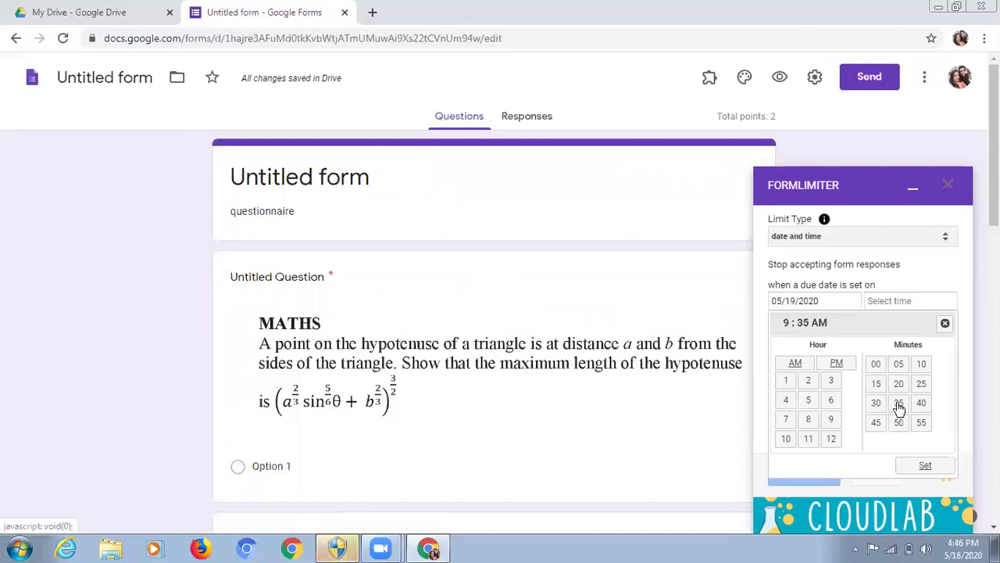
{"action": "left_click", "coordinate": [925, 467]}
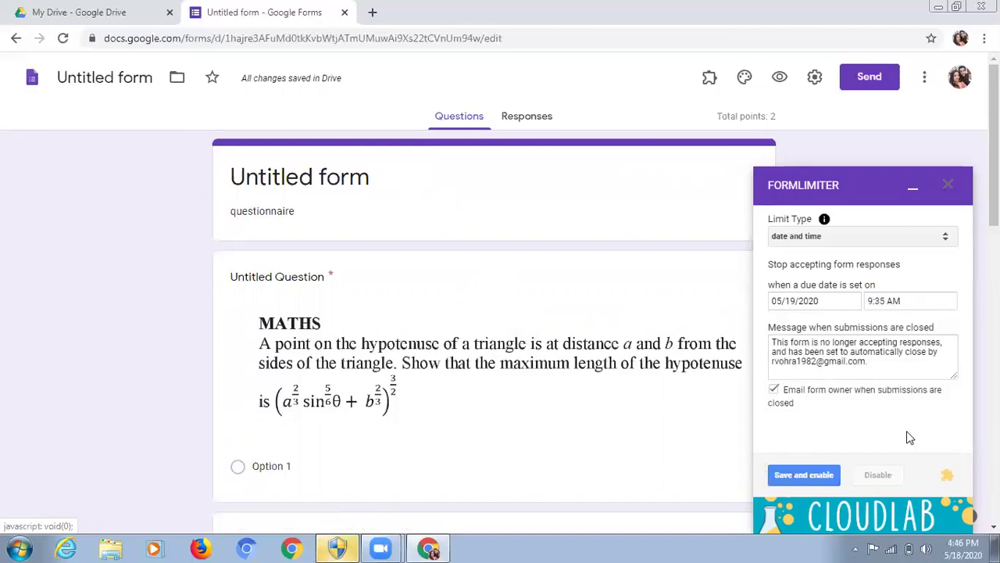
Step: Change the closed-submissions message to "This form is no longer accepting responses. Time is Over", then save and enable the limit and close formLimiter
{"action": "left_click", "coordinate": [873, 360]}
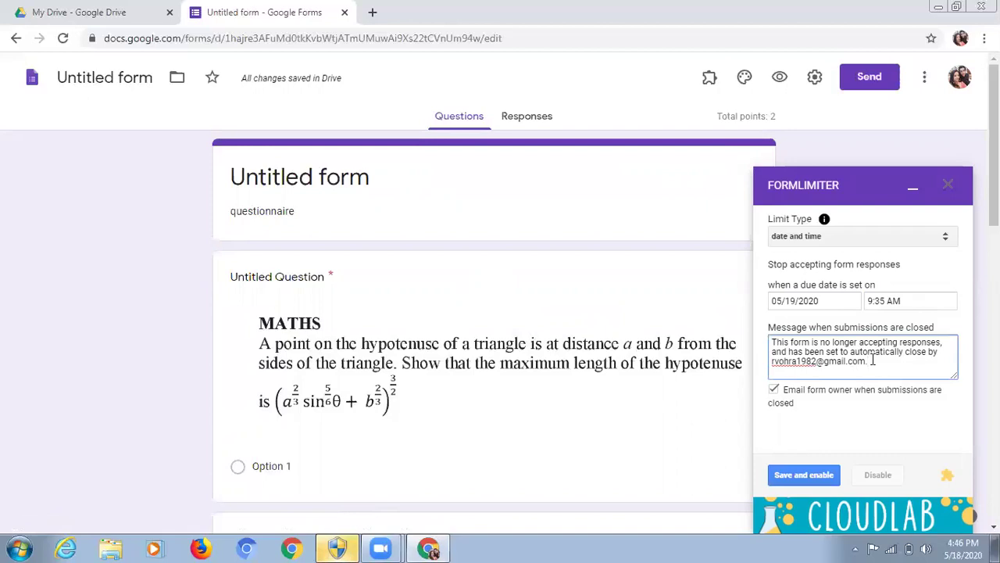
{"action": "key", "text": "BackSpace"}
{"action": "key", "text": "BackSpace"}
{"action": "key", "text": "BackSpace"}
{"action": "key", "text": "BackSpace"}
{"action": "key", "text": "BackSpace"}
{"action": "key", "text": "BackSpace"}
{"action": "key", "text": "BackSpace"}
{"action": "key", "text": "BackSpace"}
{"action": "key", "text": "BackSpace"}
{"action": "key", "text": "BackSpace"}
{"action": "key", "text": "BackSpace"}
{"action": "key", "text": "BackSpace"}
{"action": "key", "text": "BackSpace"}
{"action": "key", "text": "BackSpace"}
{"action": "key", "text": "BackSpace"}
{"action": "key", "text": "BackSpace"}
{"action": "key", "text": "BackSpace"}
{"action": "key", "text": "BackSpace"}
{"action": "key", "text": "BackSpace"}
{"action": "key", "text": "BackSpace"}
{"action": "key", "text": "BackSpace"}
{"action": "key", "text": "BackSpace"}
{"action": "key", "text": "BackSpace"}
{"action": "key", "text": "BackSpace"}
{"action": "key", "text": "BackSpace"}
{"action": "key", "text": "BackSpace"}
{"action": "key", "text": "BackSpace"}
{"action": "key", "text": "BackSpace"}
{"action": "key", "text": "BackSpace"}
{"action": "key", "text": "BackSpace"}
{"action": "key", "text": "BackSpace"}
{"action": "key", "text": "BackSpace"}
{"action": "key", "text": "BackSpace"}
{"action": "key", "text": "BackSpace"}
{"action": "key", "text": "BackSpace"}
{"action": "key", "text": "BackSpace"}
{"action": "key", "text": "BackSpace"}
{"action": "key", "text": "BackSpace"}
{"action": "key", "text": "BackSpace"}
{"action": "key", "text": "BackSpace"}
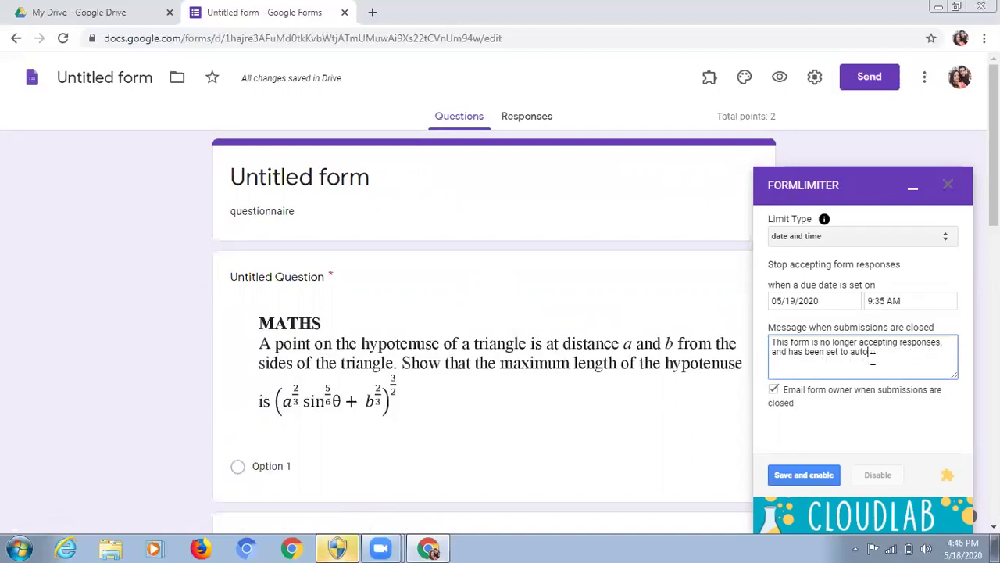
{"action": "key", "text": "BackSpace"}
{"action": "key", "text": "BackSpace"}
{"action": "key", "text": "BackSpace"}
{"action": "key", "text": "BackSpace"}
{"action": "key", "text": "BackSpace"}
{"action": "key", "text": "BackSpace"}
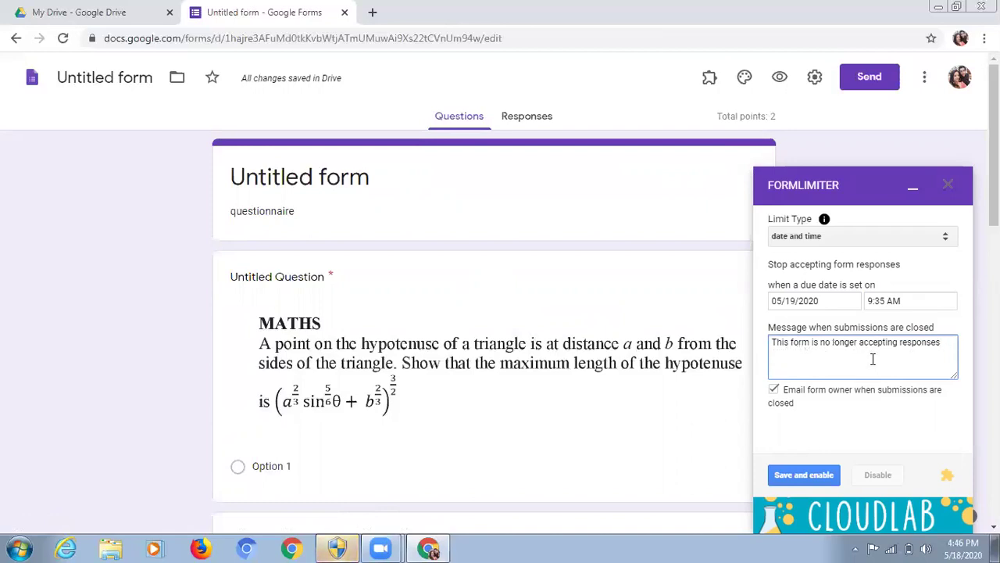
{"action": "type", "text": ". Time is Over"}
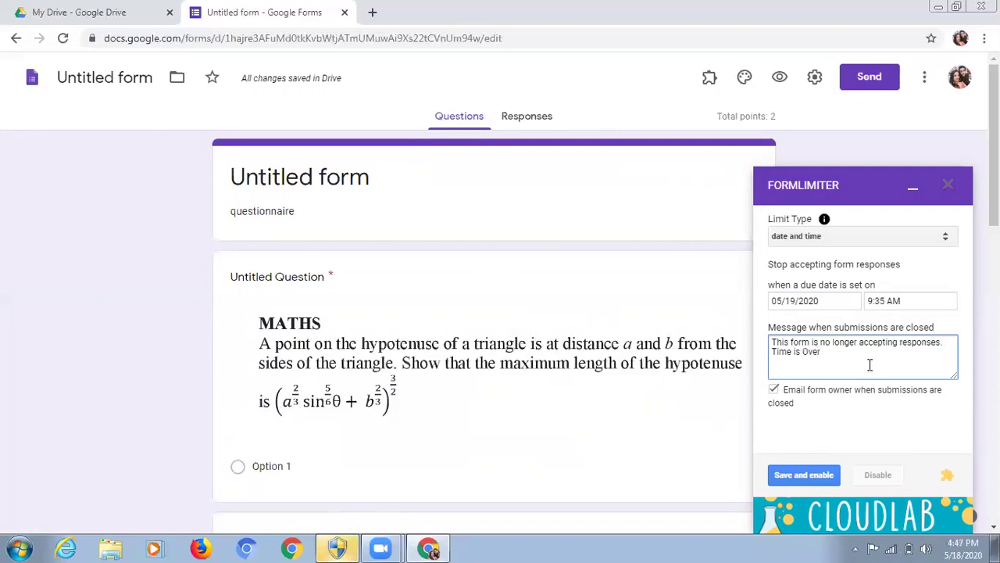
{"action": "left_click", "coordinate": [813, 479]}
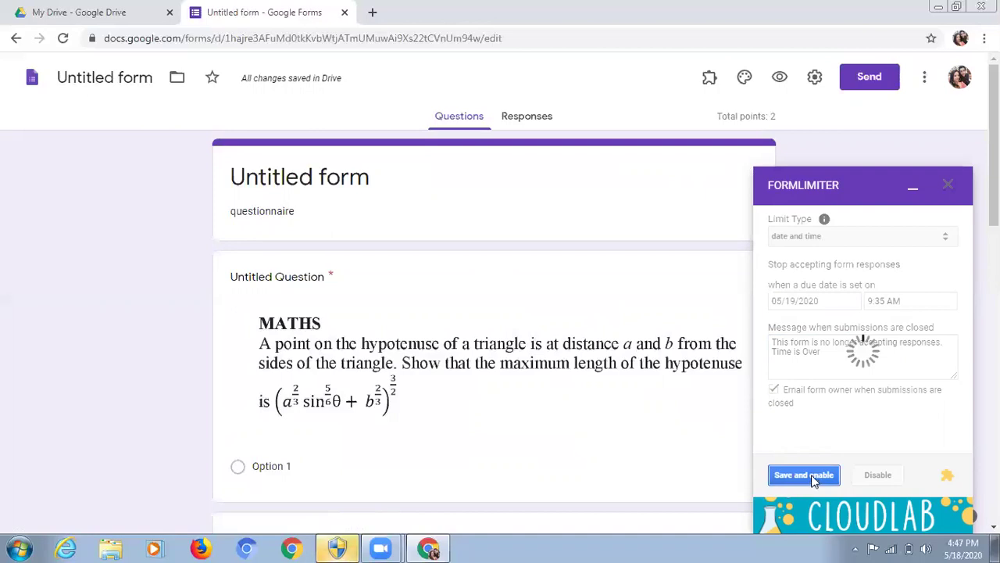
{"action": "left_click", "coordinate": [948, 186]}
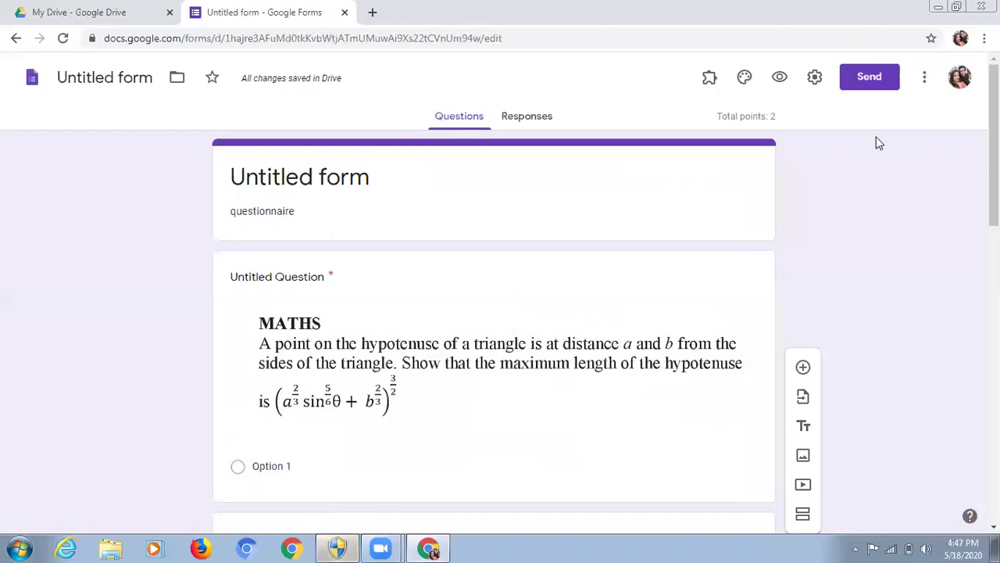
Step: Reopen formLimiter's limit settings from the form's add-ons to check them, and close them again
{"action": "left_click", "coordinate": [710, 84]}
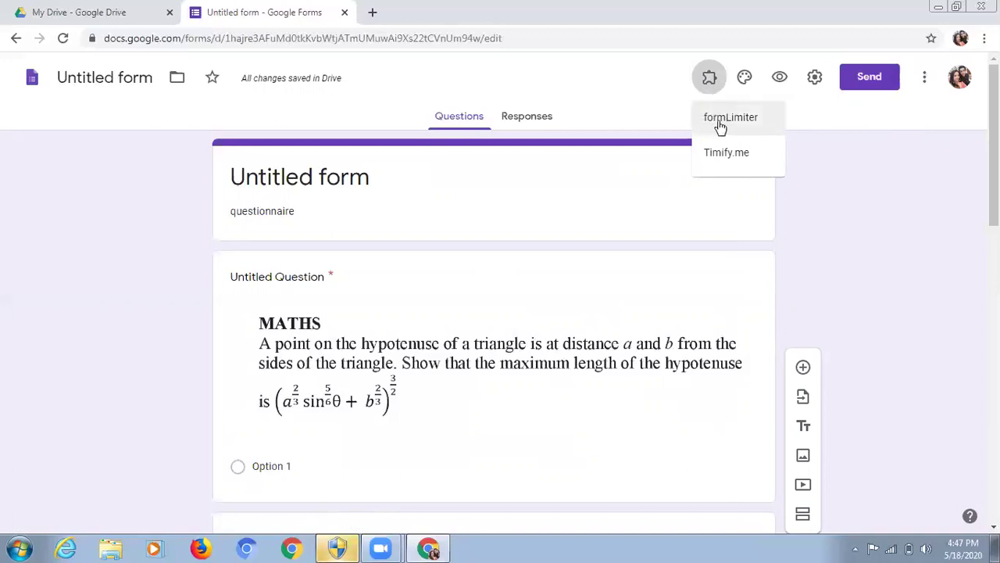
{"action": "left_click", "coordinate": [721, 125]}
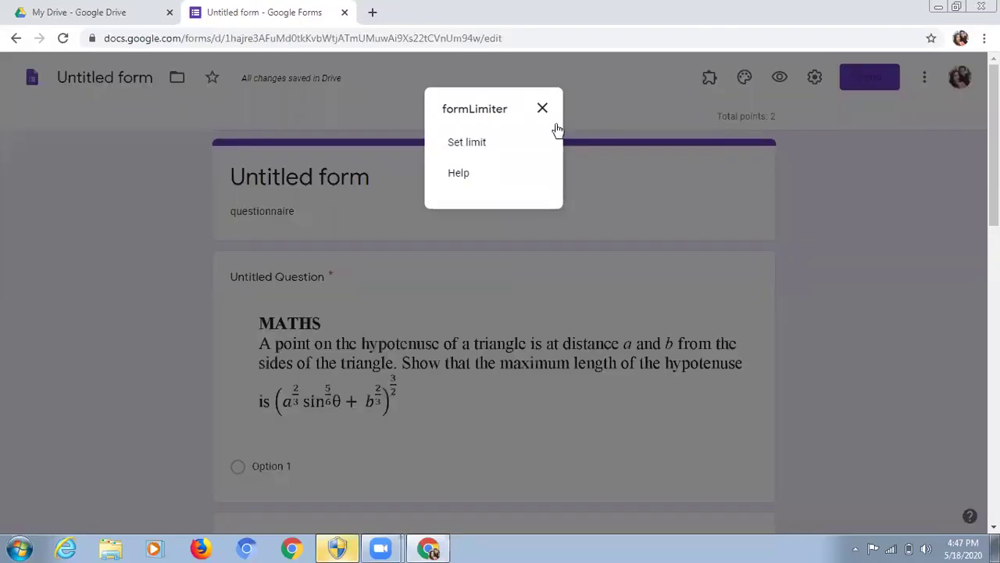
{"action": "left_click", "coordinate": [468, 147]}
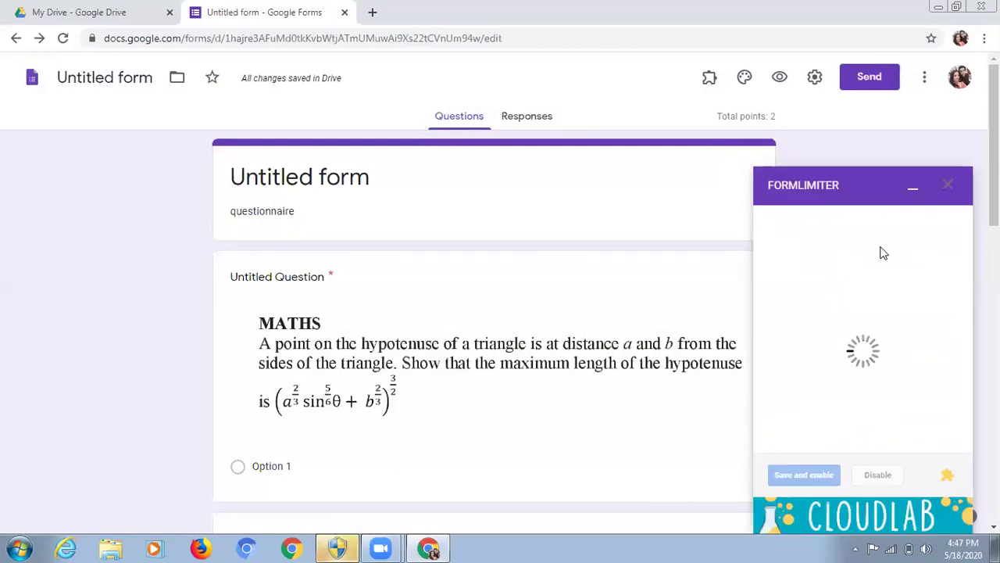
{"action": "left_click", "coordinate": [951, 188]}
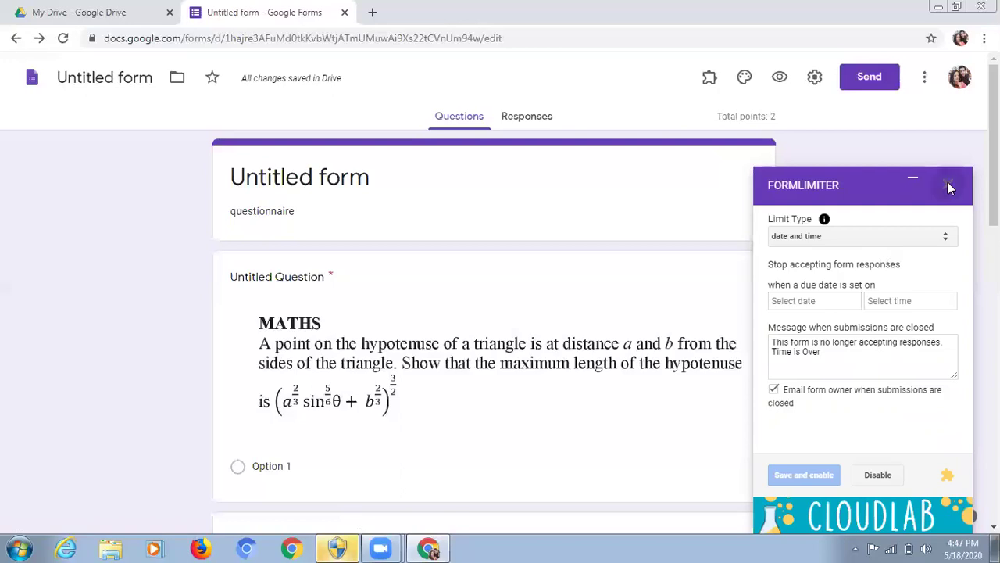